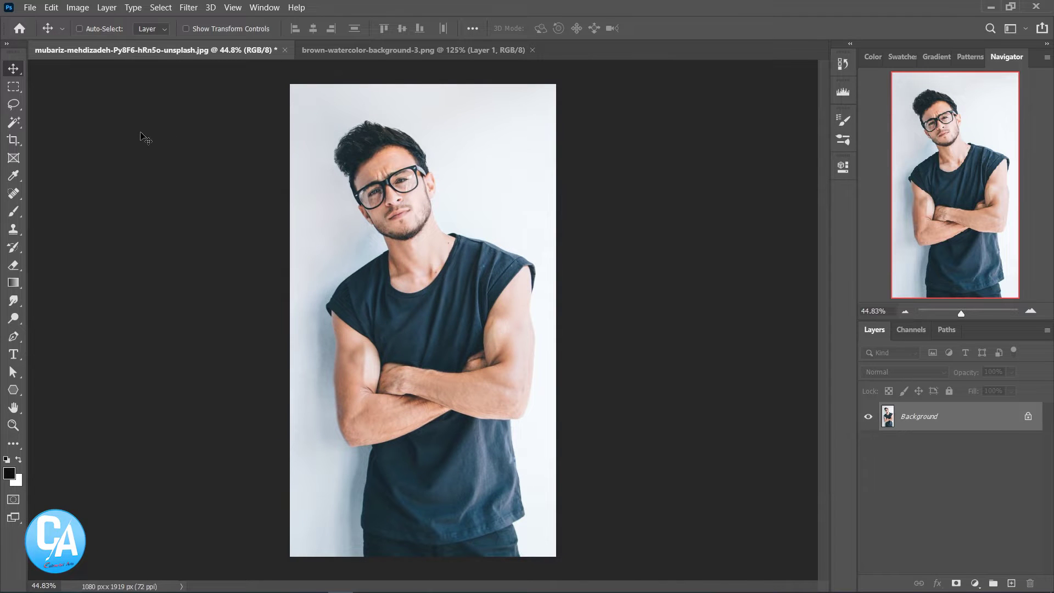
Select the man with Select Subject and copy him
left_click(15, 123)
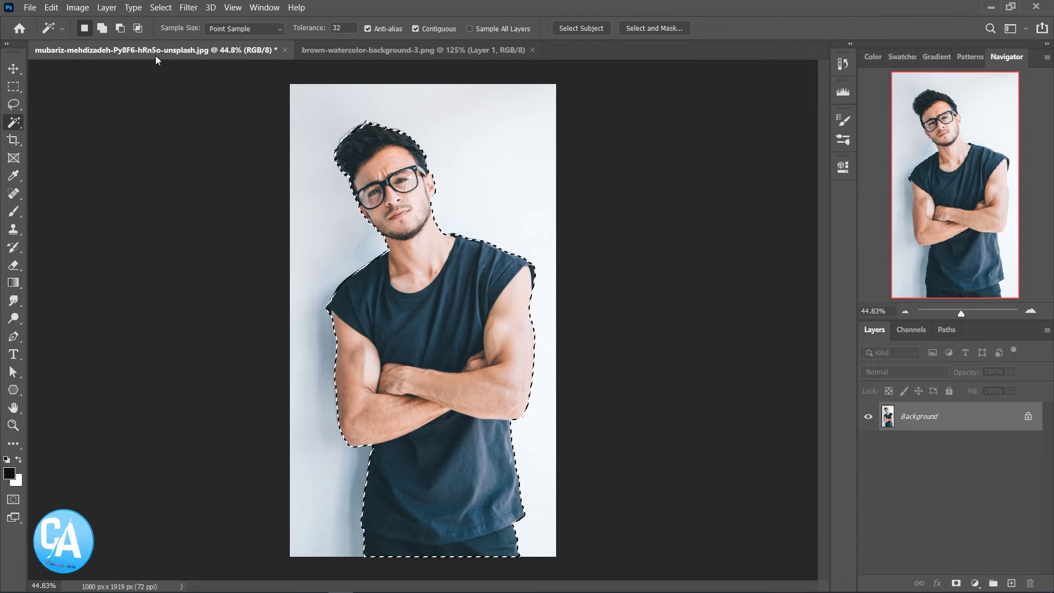
left_click(51, 7)
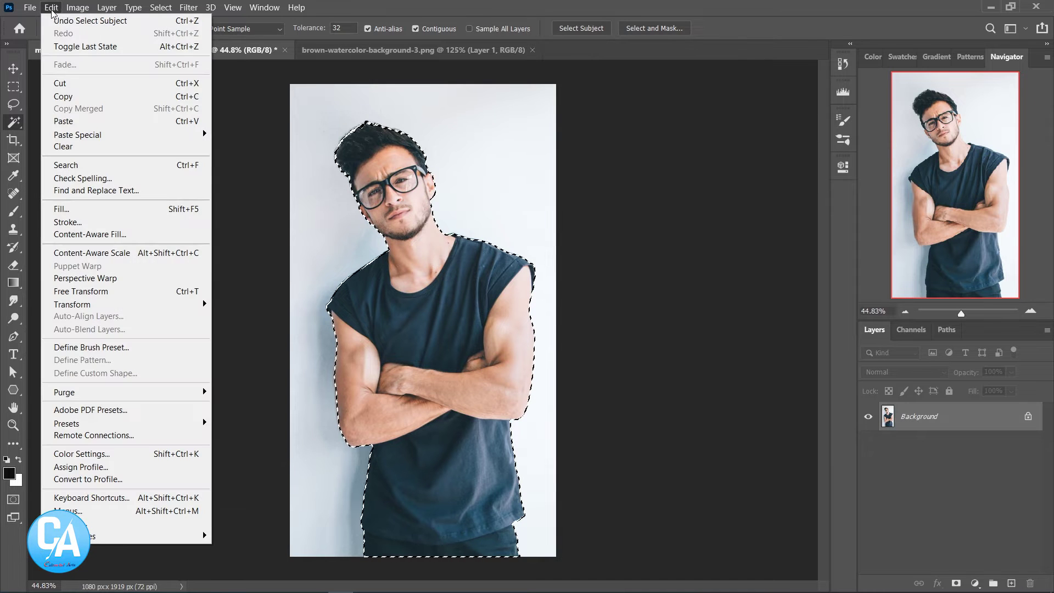
left_click(67, 98)
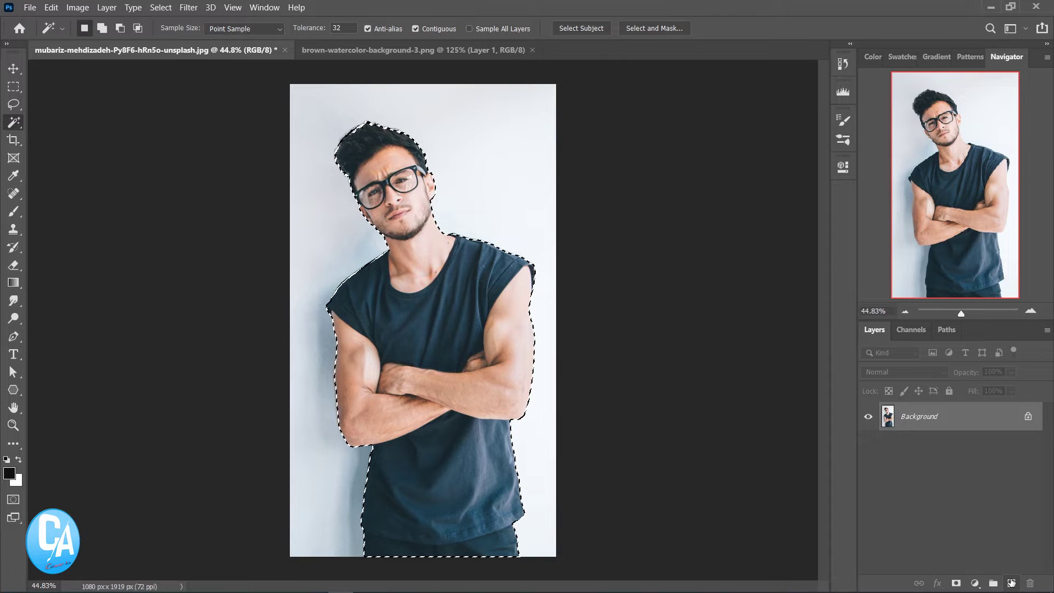
Paste the man onto a new Layer 1 and hide the Background layer
key("ctrl+v")
left_click(51, 8)
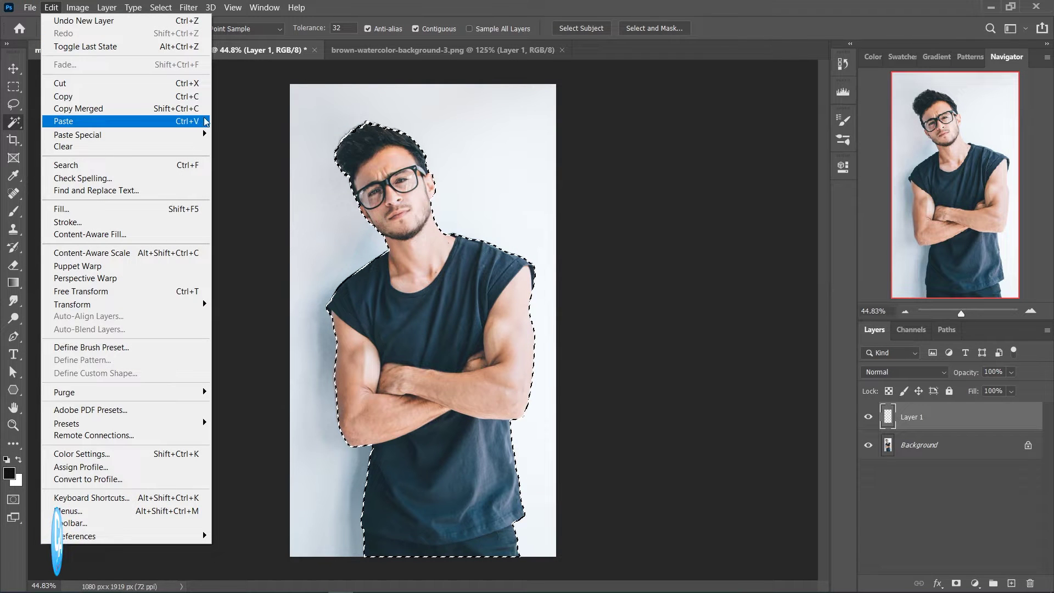
left_click(184, 122)
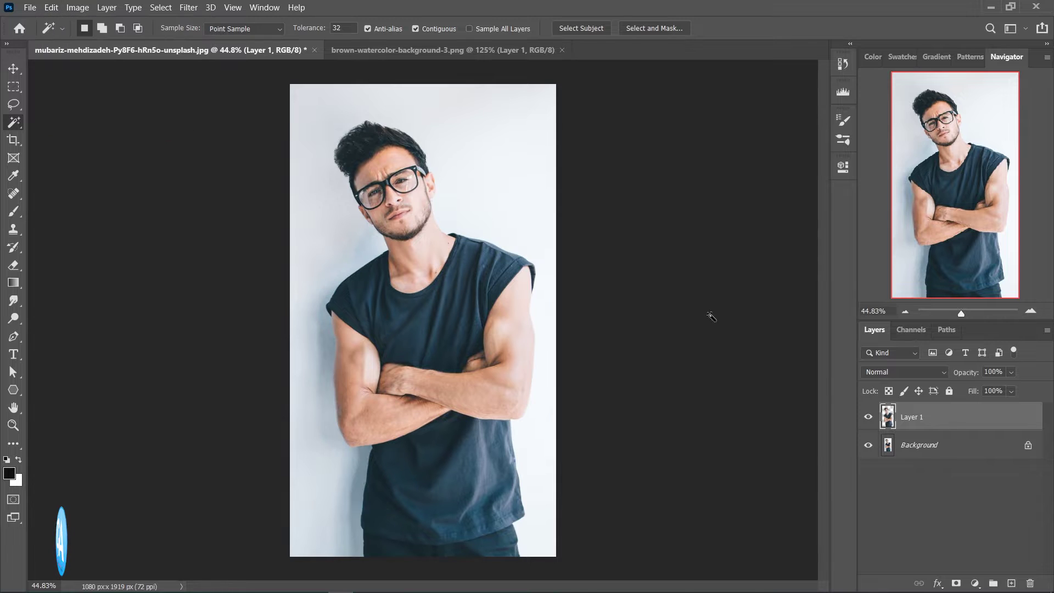
left_click(870, 447)
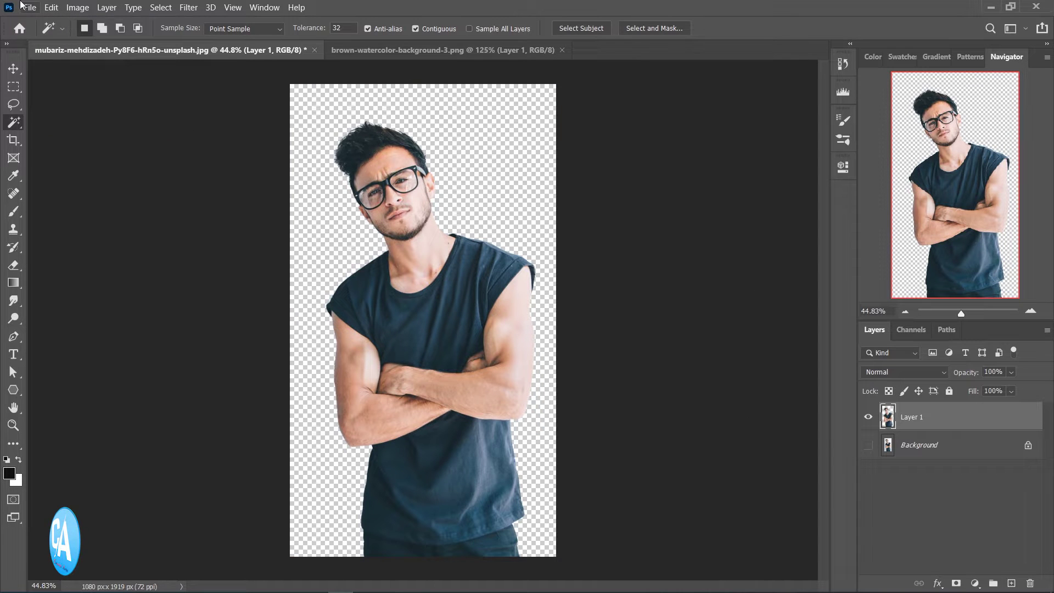
left_click(25, 7)
Create a blank 1920 × 1080 px document named Untitled-1
left_click(41, 20)
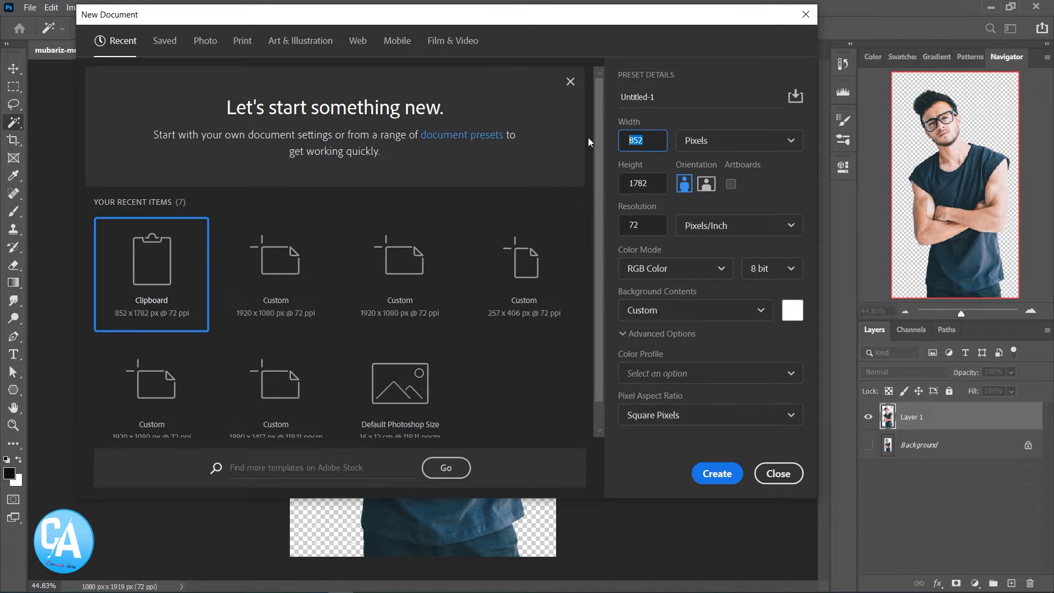
type("1920")
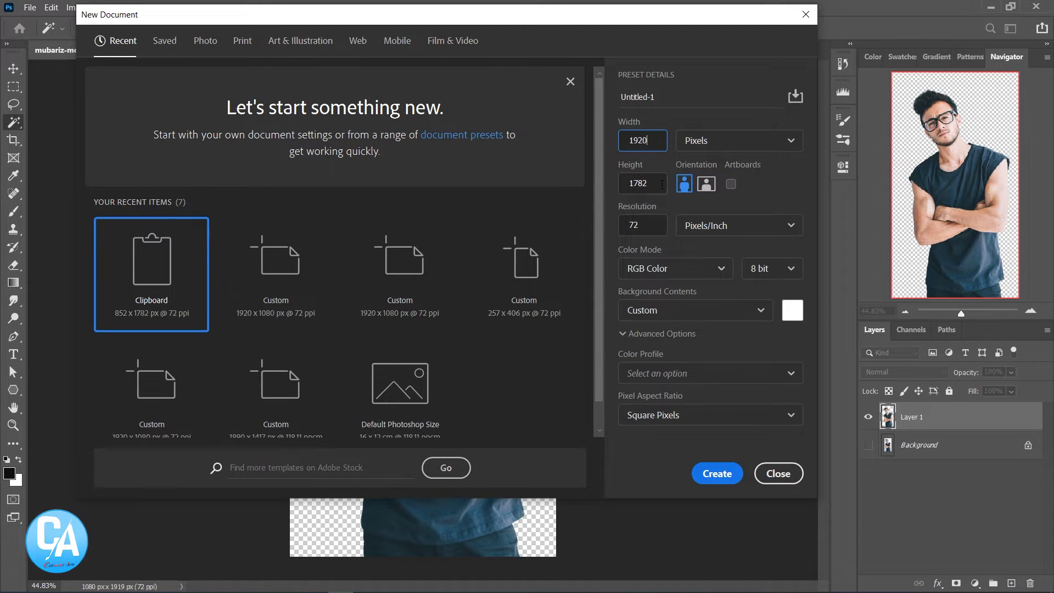
left_click(605, 188)
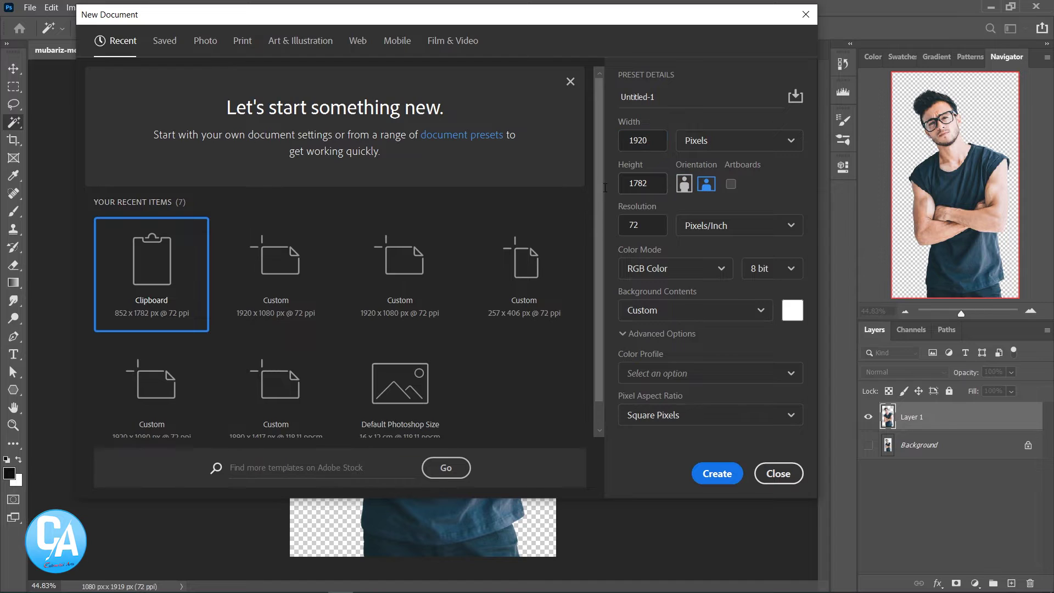
left_click(629, 182)
type("1080")
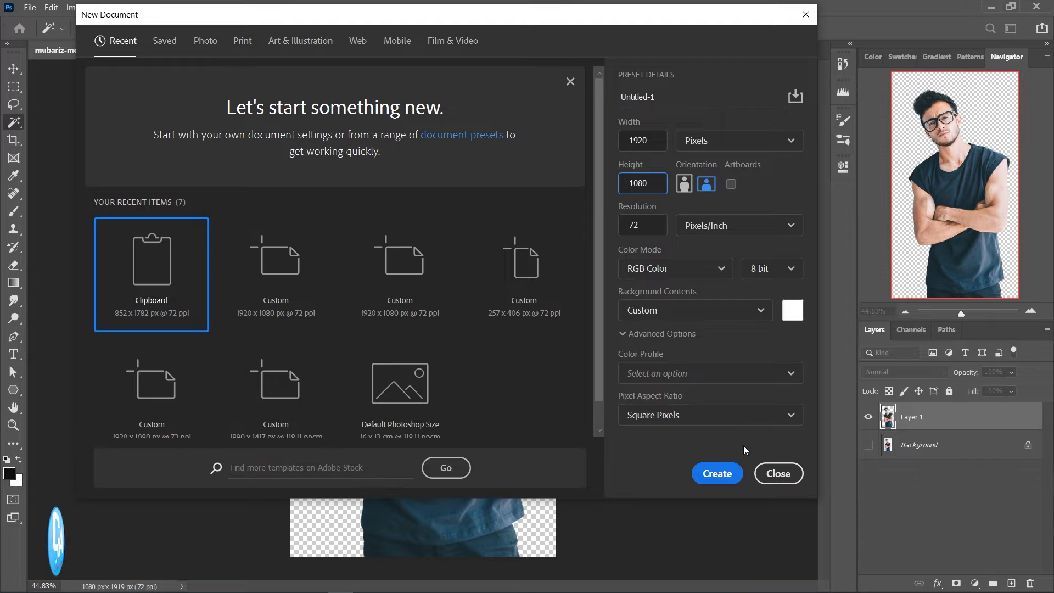
left_click(710, 476)
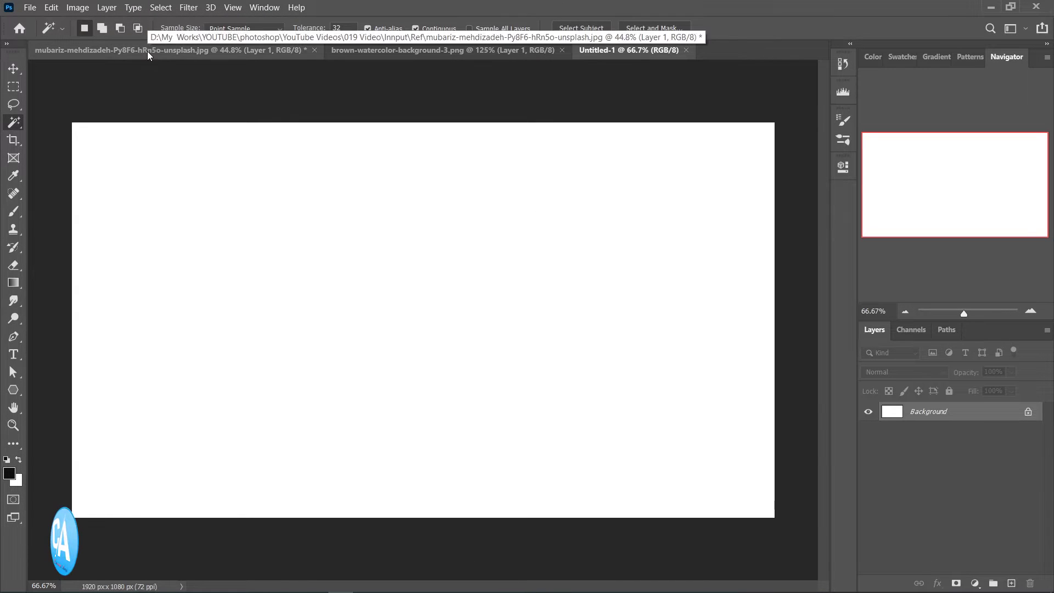
left_click(14, 69)
Drag the man's cut-out layer from the photo into Untitled-1 as Layer 1
left_click(126, 51)
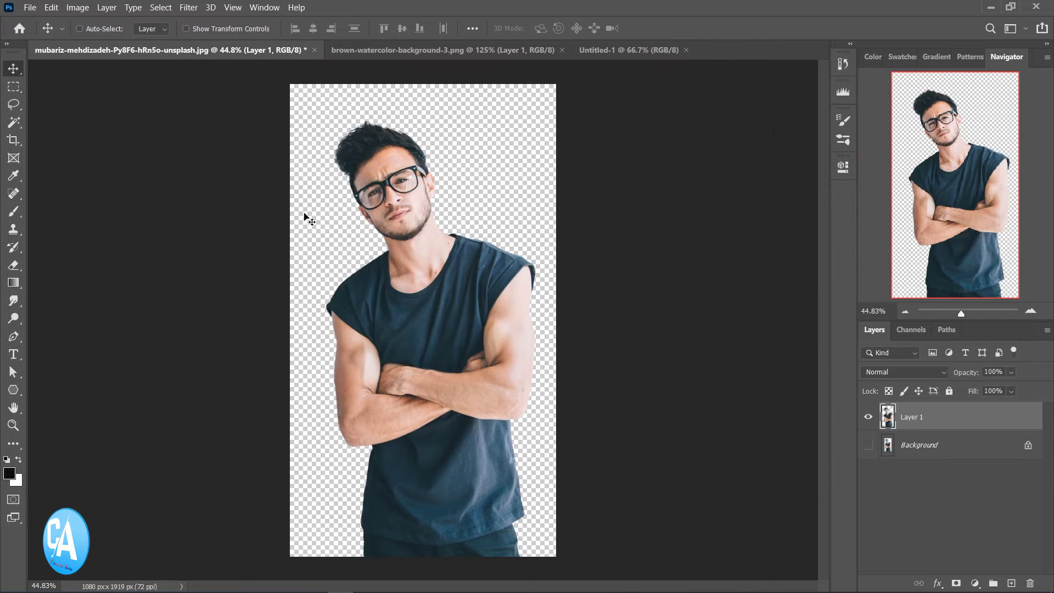
mouse_move(397, 225)
left_mouse_down()
mouse_move(628, 43)
mouse_move(571, 154)
left_mouse_up()
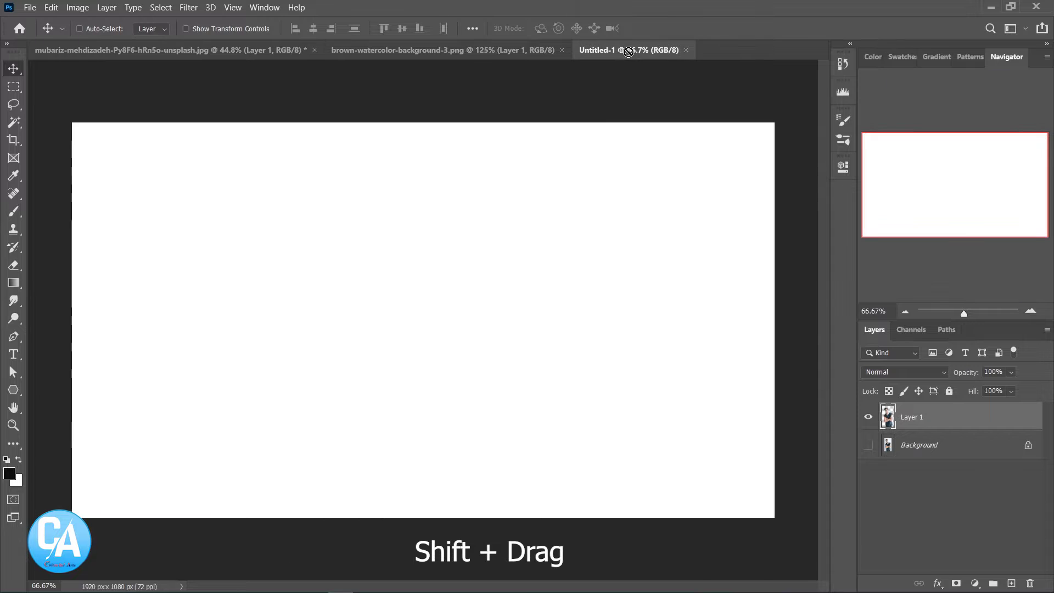
left_click_drag(499, 233, 495, 231)
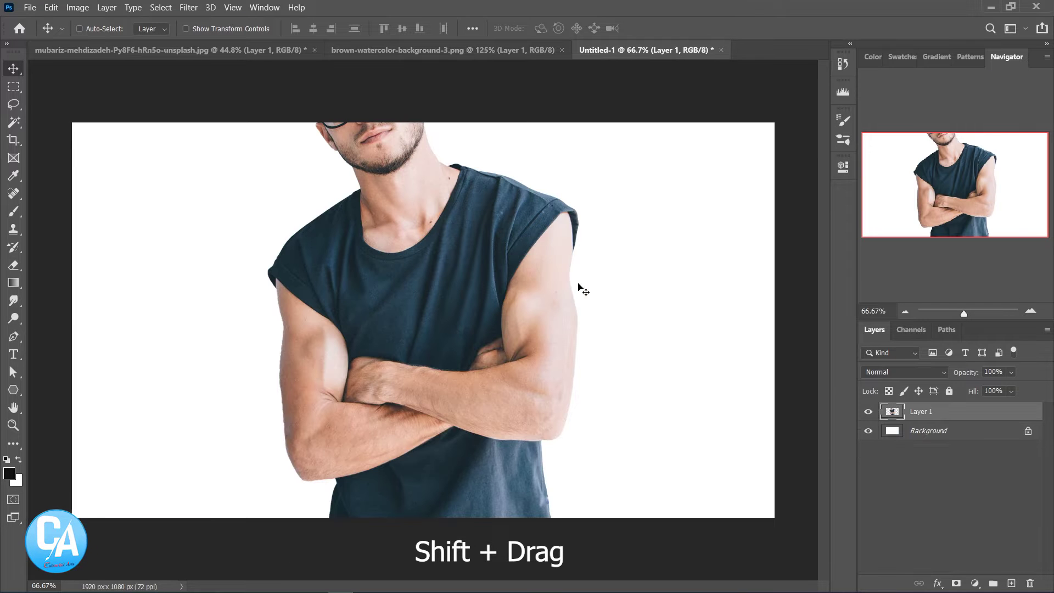
left_click(51, 7)
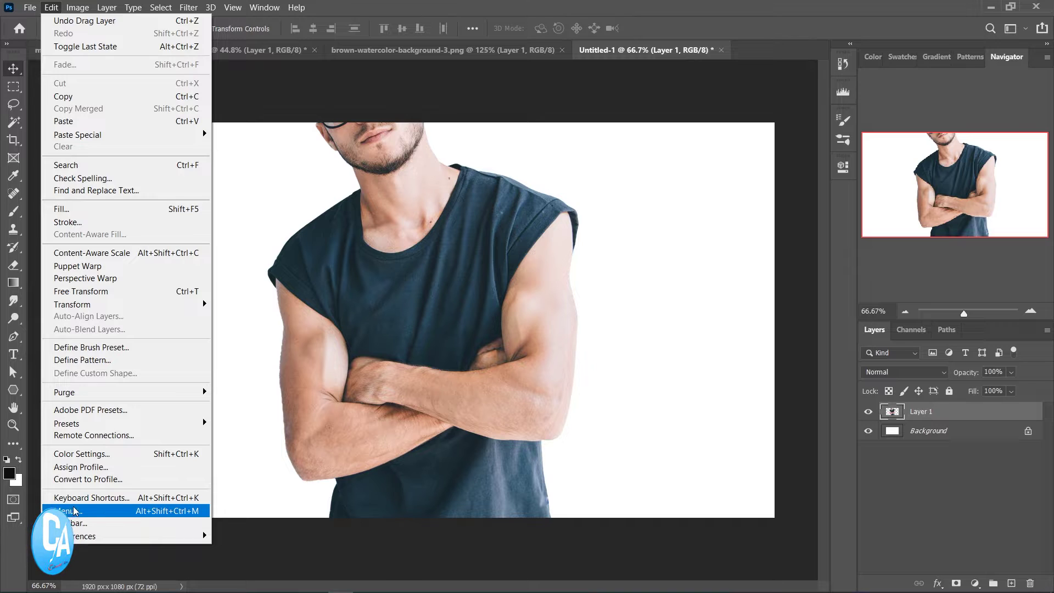
left_click(99, 291)
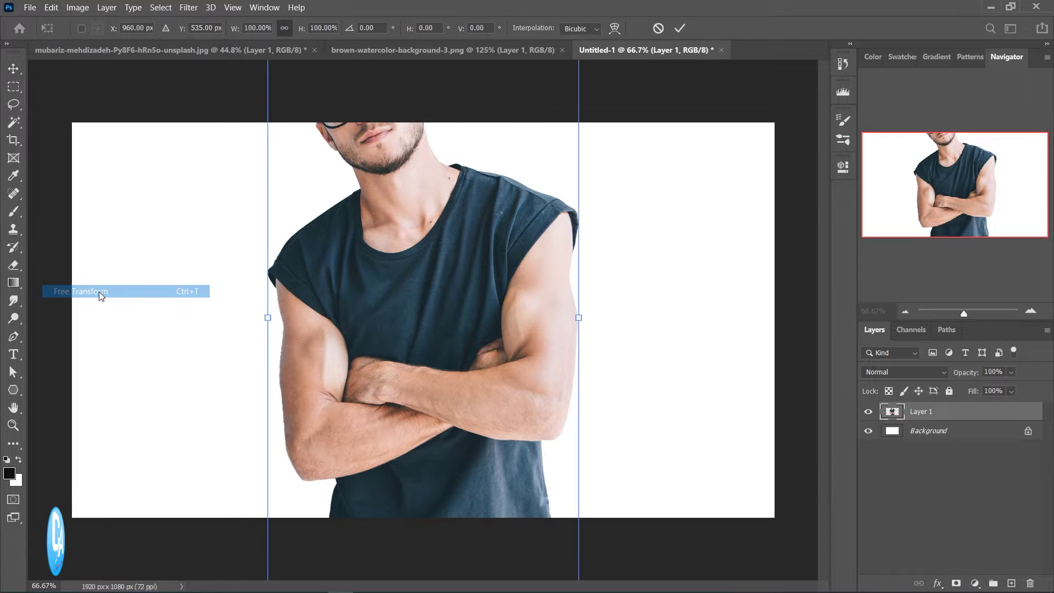
Scale the man down to fit the canvas and nudge him slightly lower
scroll(522, 353, "down", 5)
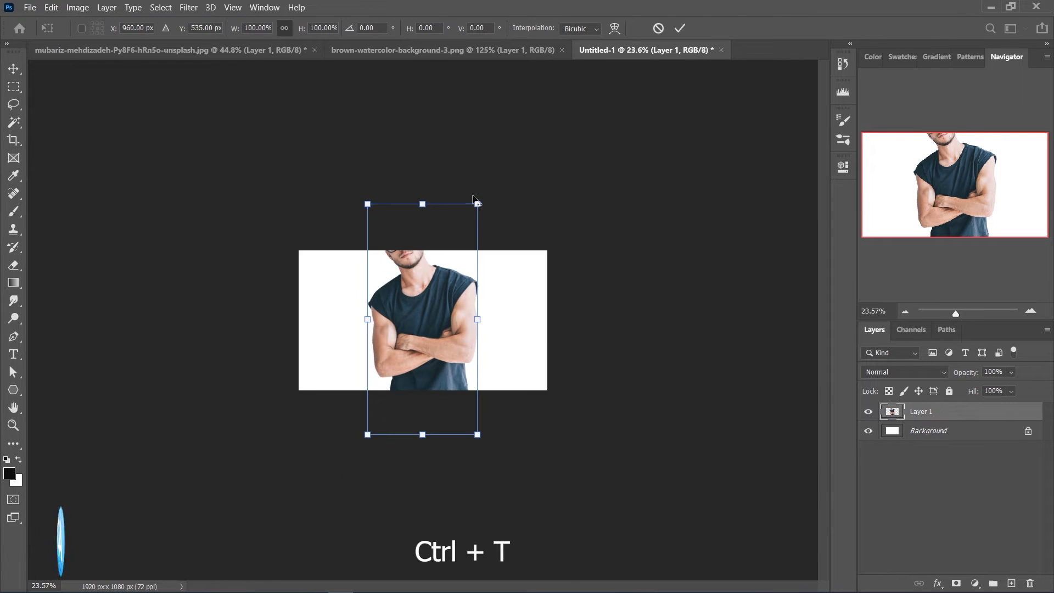
left_click_drag(477, 203, 461, 248)
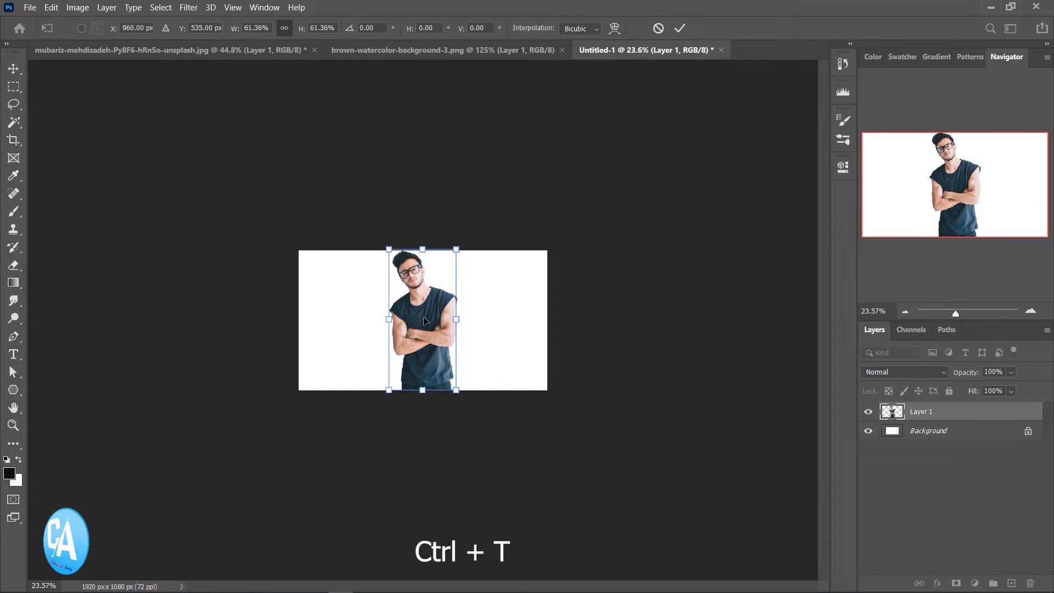
scroll(426, 322, "up", 3)
scroll(426, 321, "up", 2)
scroll(516, 287, "down", 2)
scroll(516, 287, "down", 1)
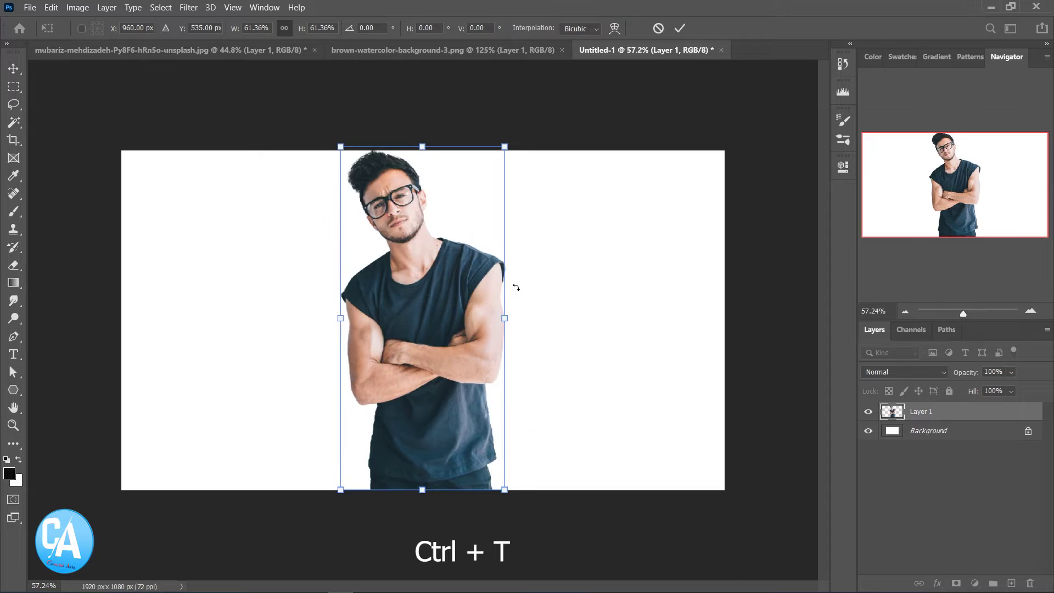
left_click_drag(505, 146, 500, 155)
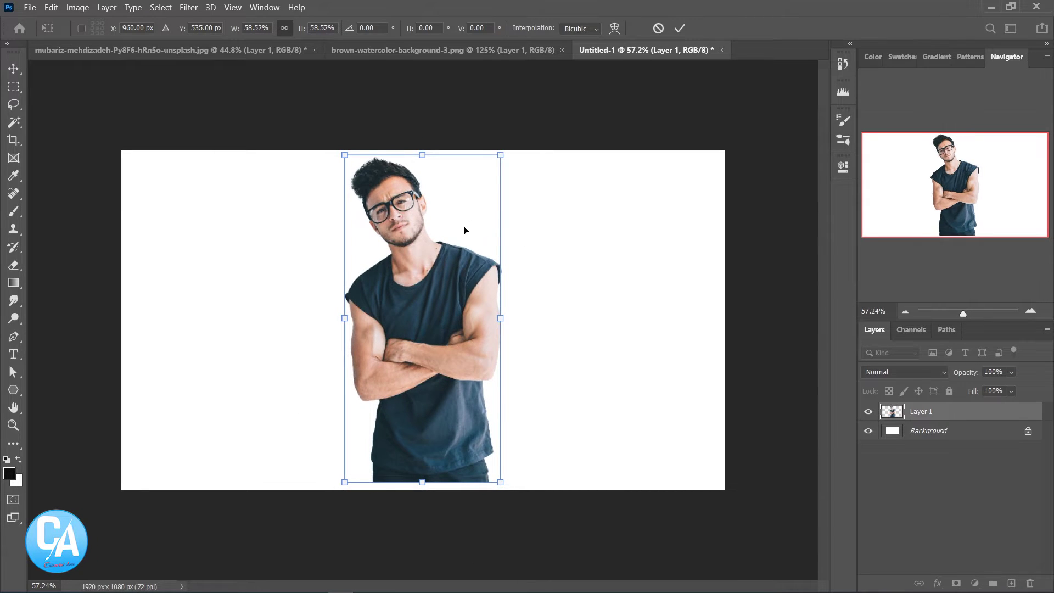
left_click_drag(464, 230, 462, 237)
key("Return")
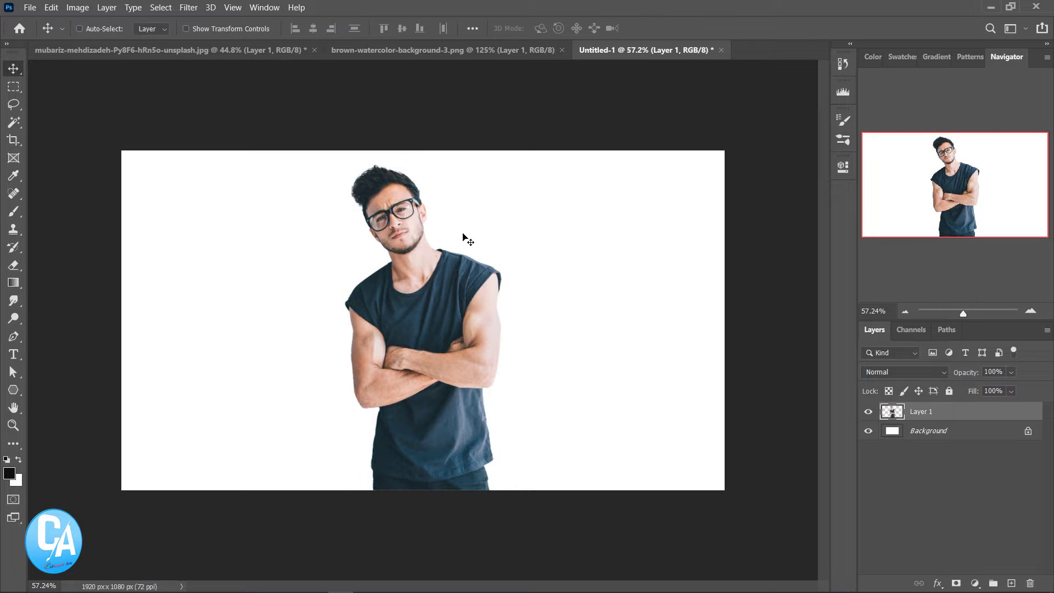
left_click_drag(442, 247, 447, 298)
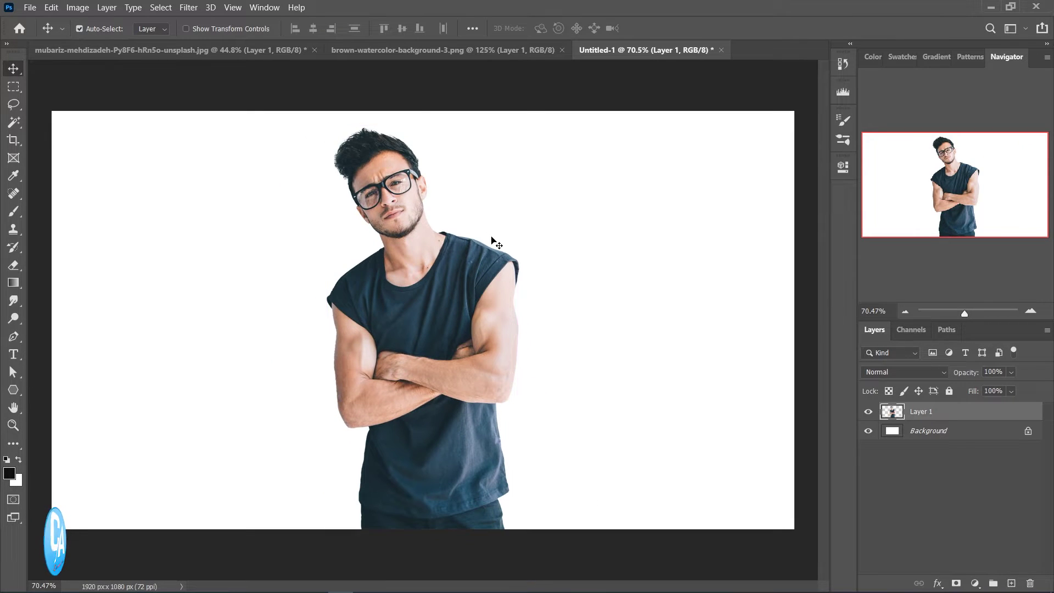
Shrink the man further to about 76% around his centre
key("ctrl+t")
key("Return")
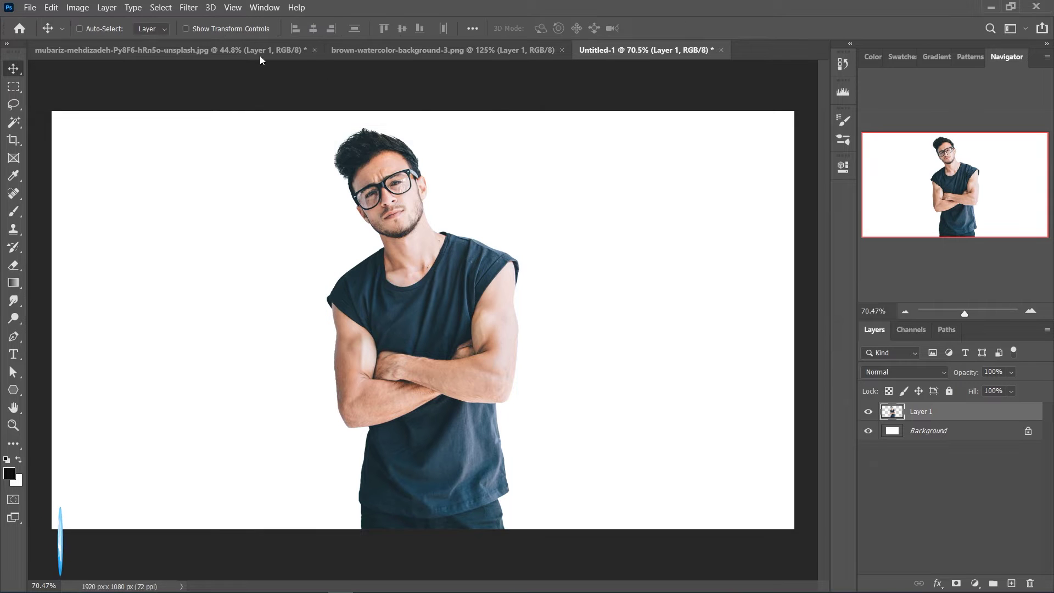
left_click(51, 8)
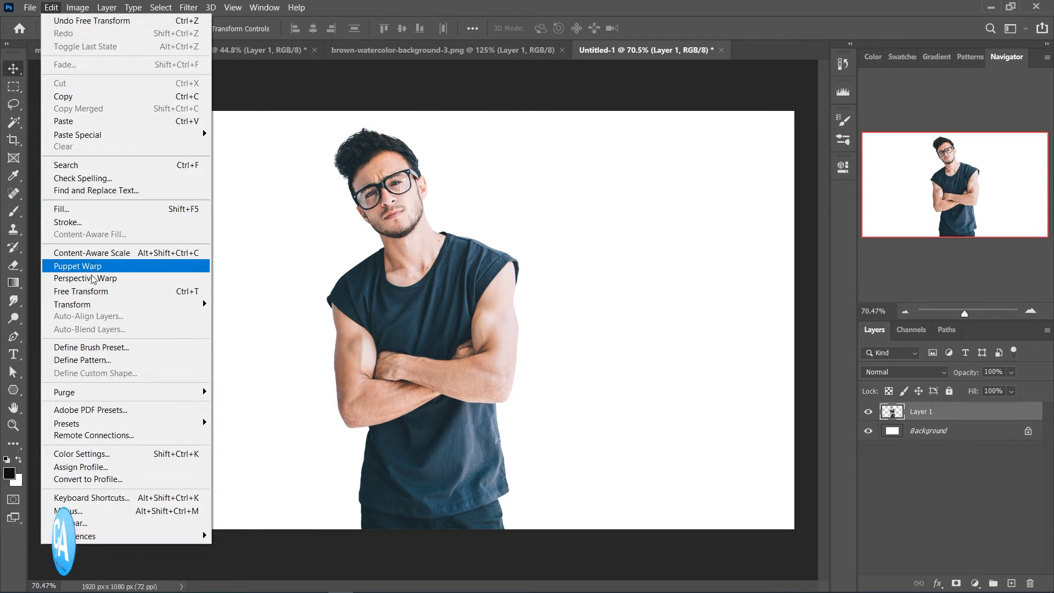
left_click(91, 293)
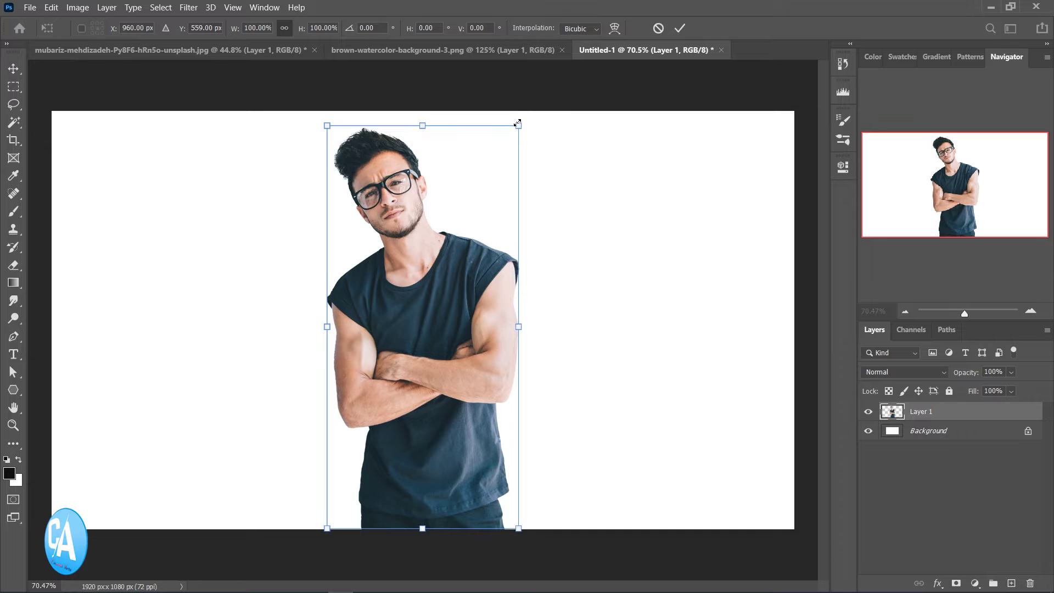
left_click_drag(517, 123, 486, 163)
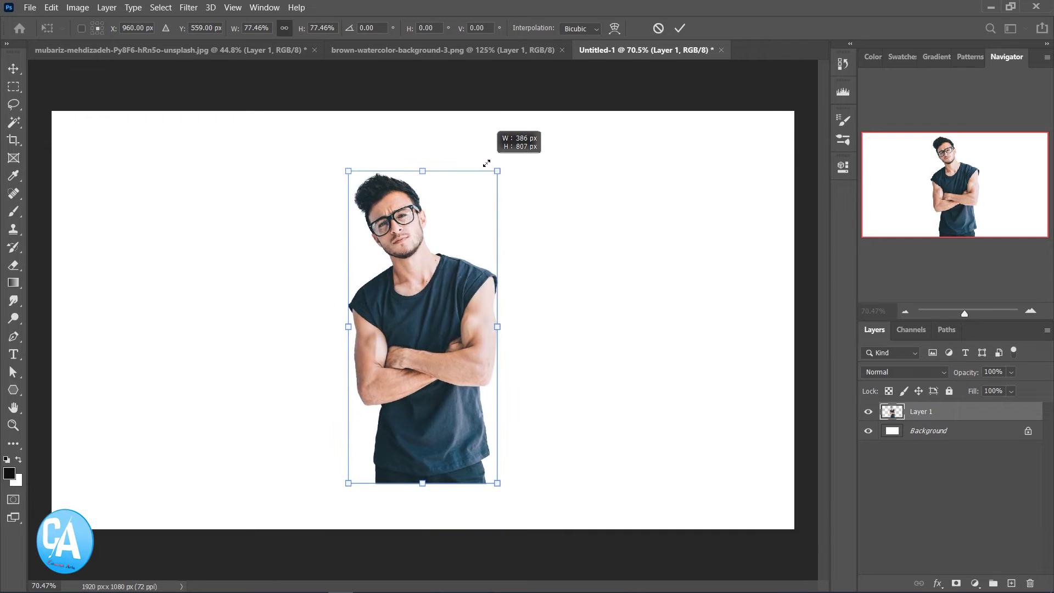
mouse_move(487, 163)
left_mouse_down()
mouse_move(489, 153)
mouse_move(497, 173)
left_mouse_up()
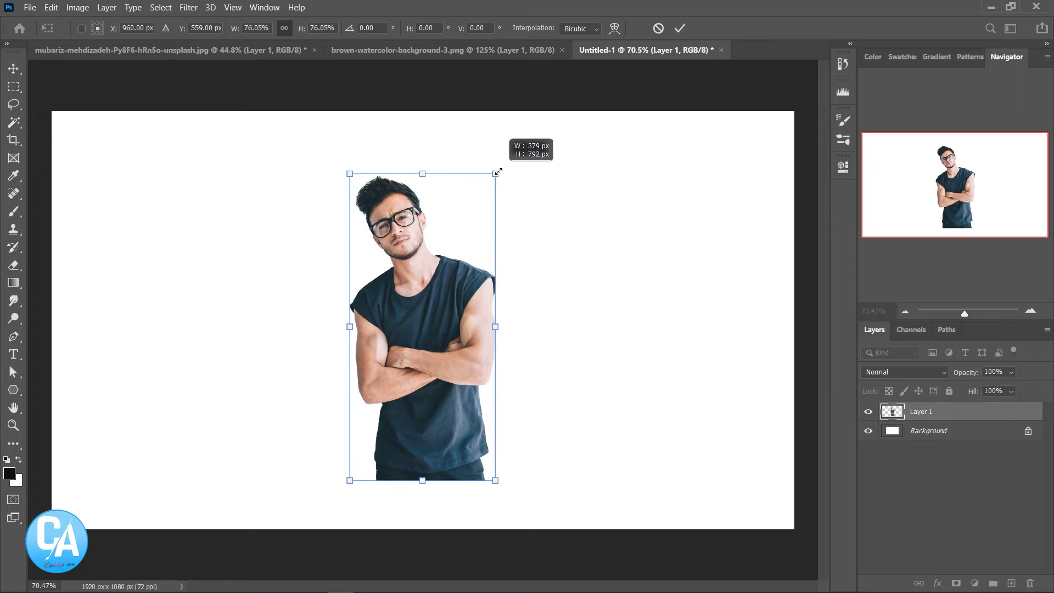
key("Return")
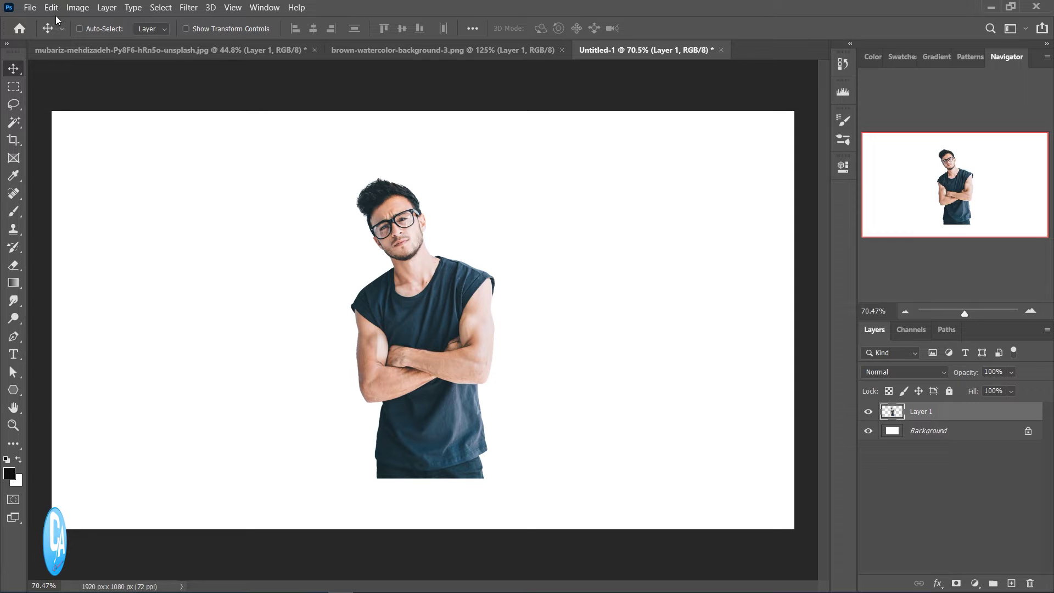
left_click(29, 7)
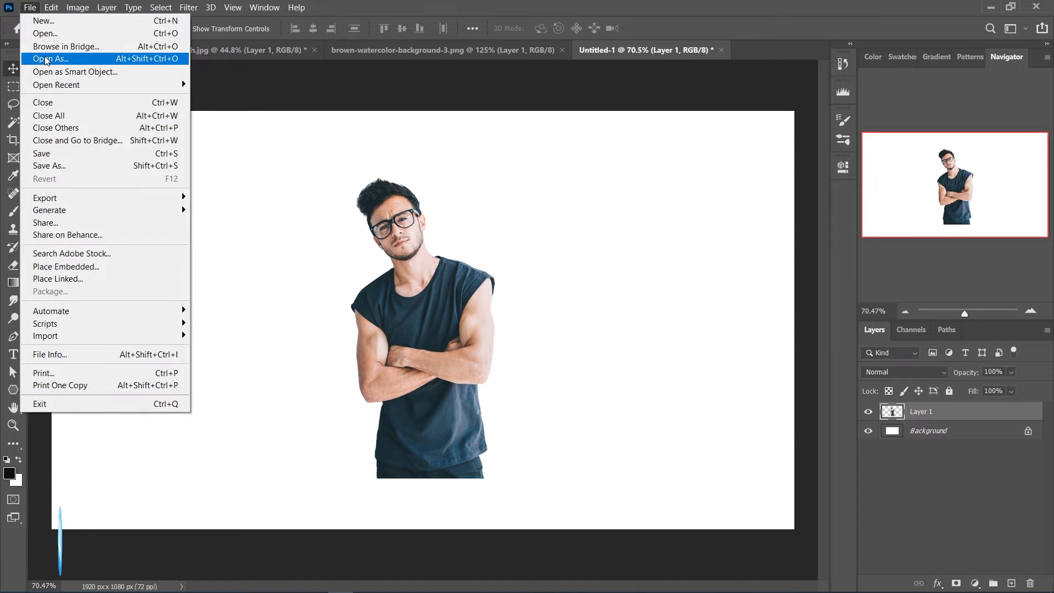
Open the paint-black-colorful-dripping image from the Innput/Ref folder
left_click(45, 34)
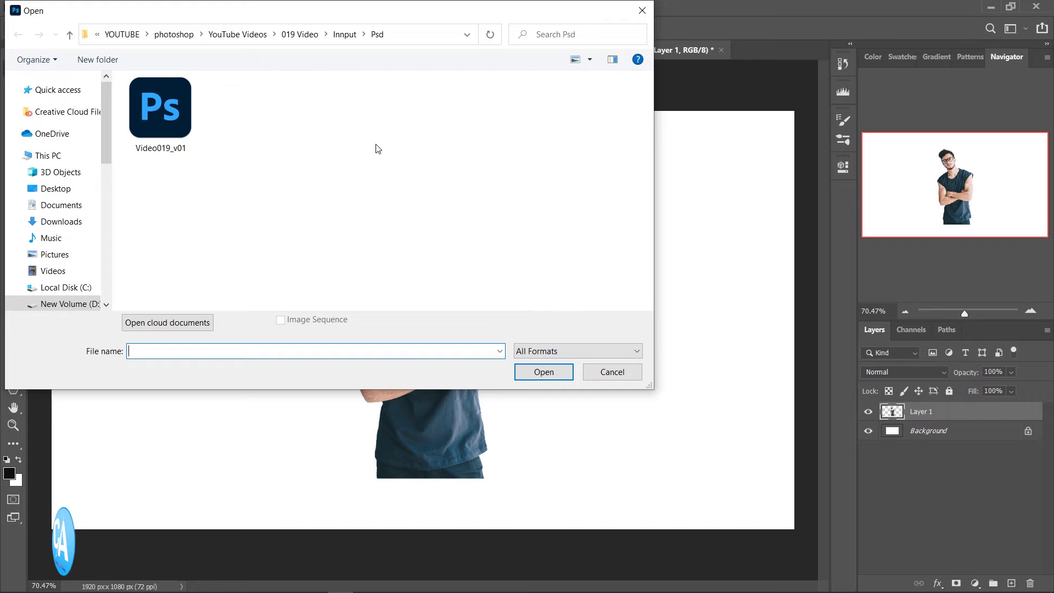
left_click(344, 34)
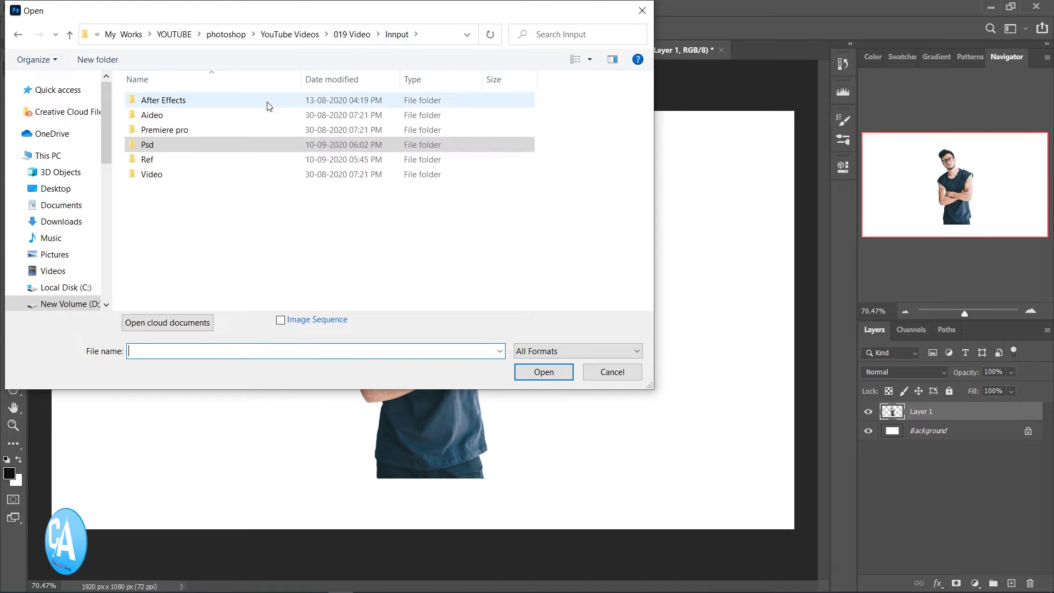
double_click(147, 159)
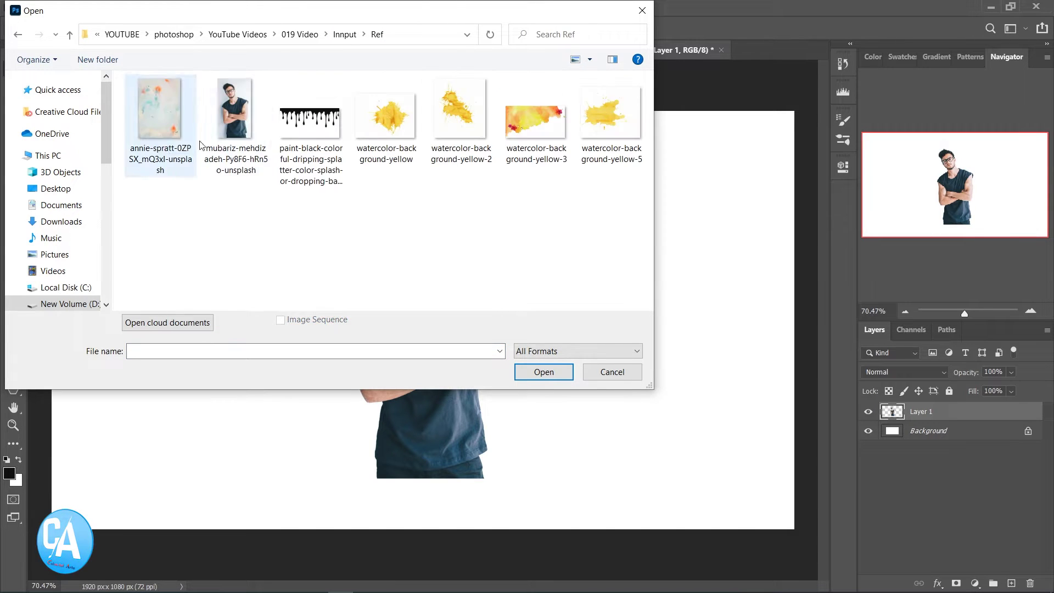
left_click(310, 120)
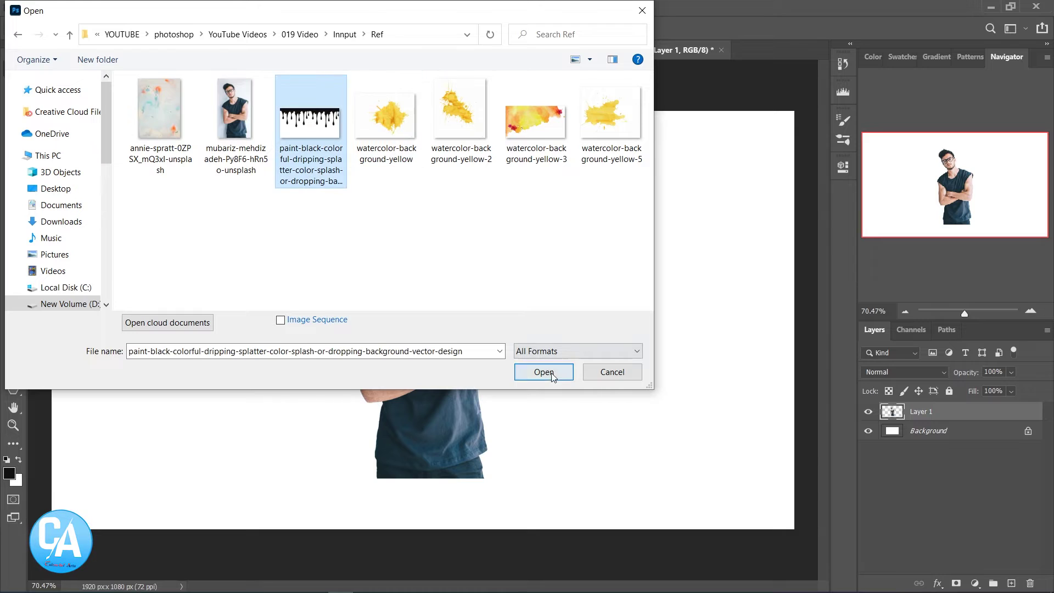
left_click(543, 372)
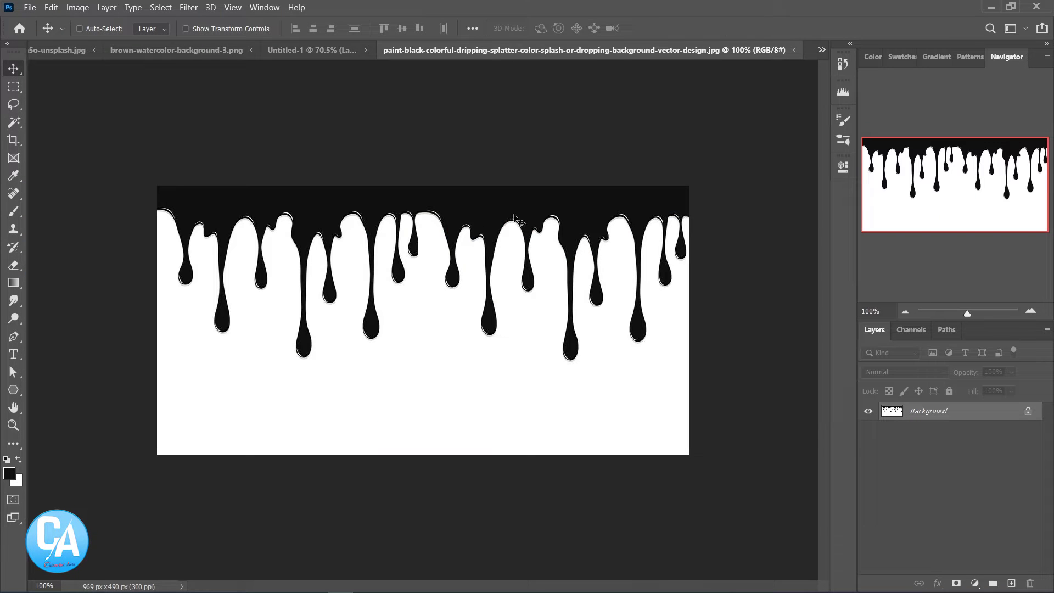
Duplicate the drip image's Background layer and drop it into Untitled-1 under the man
left_click_drag(928, 412, 1010, 584)
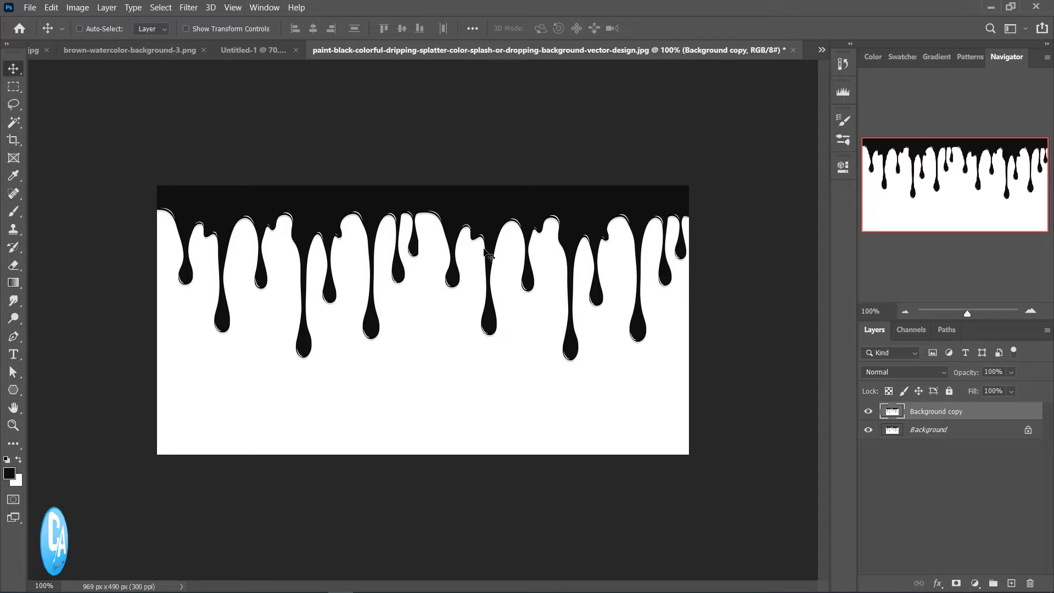
left_click_drag(498, 242, 266, 52)
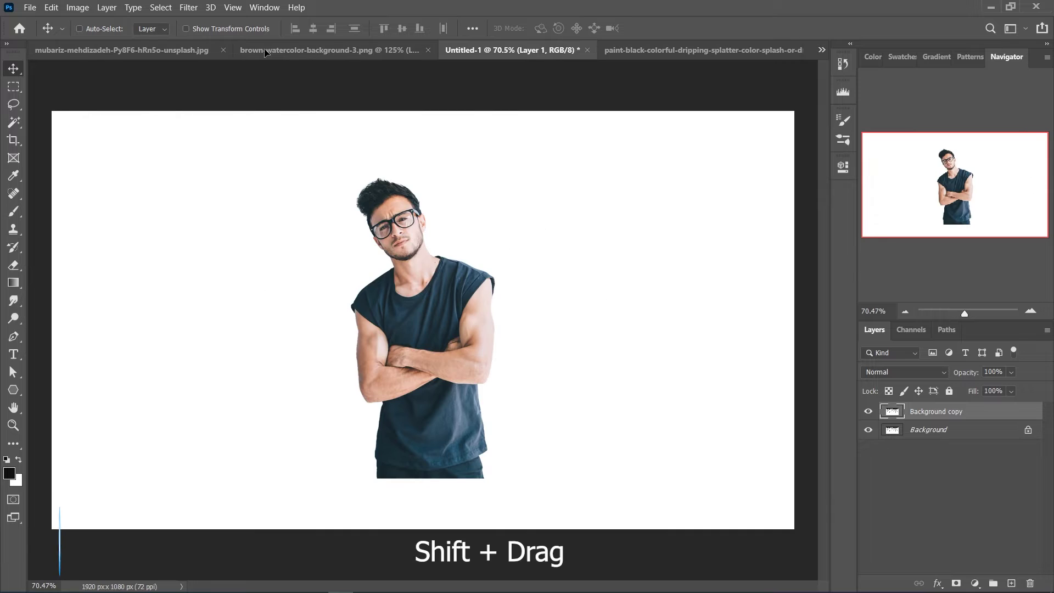
mouse_move(499, 351)
left_mouse_down()
mouse_move(476, 402)
mouse_move(473, 388)
left_mouse_up()
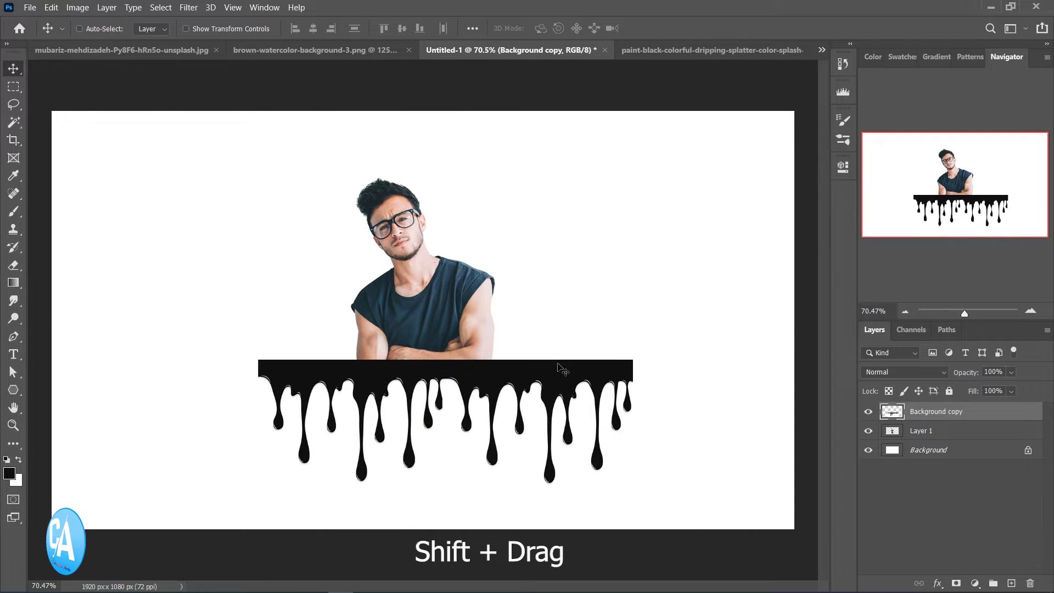
left_click_drag(554, 371, 543, 365)
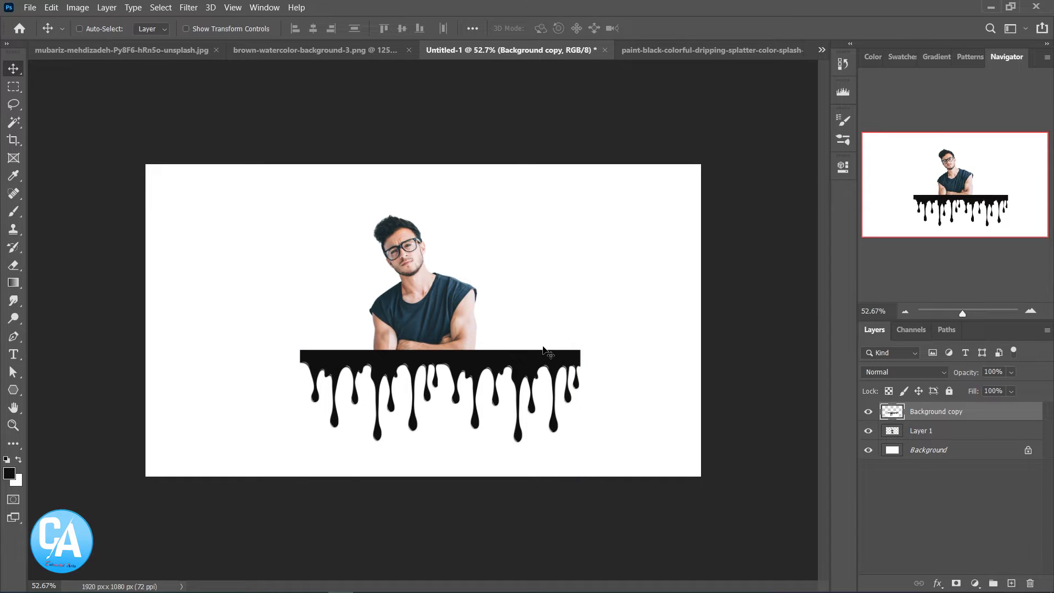
Scale the drip copy to about 55% and position it under the man's torso
left_click(51, 7)
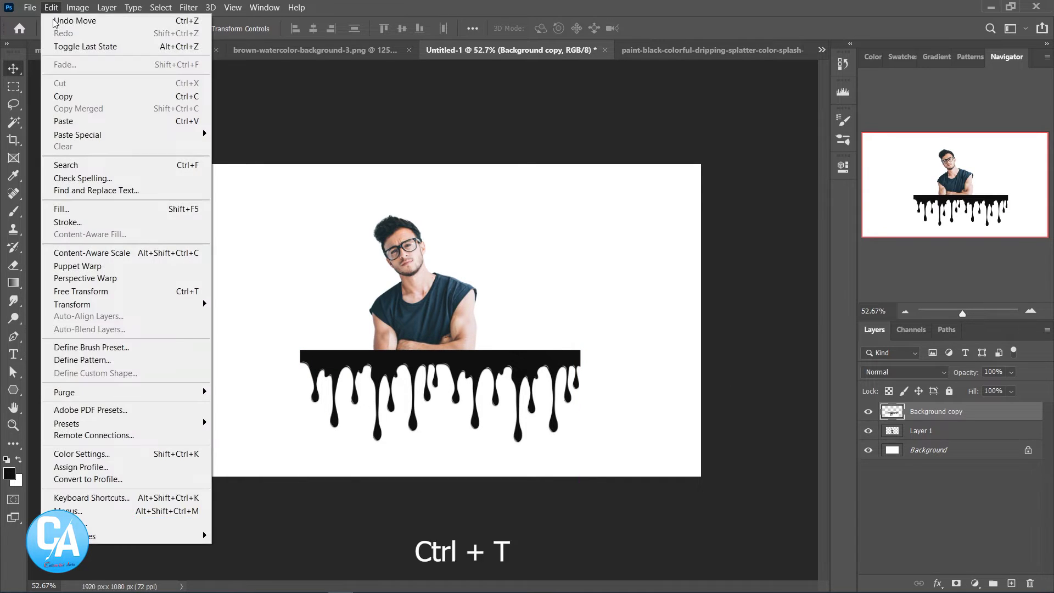
left_click(82, 291)
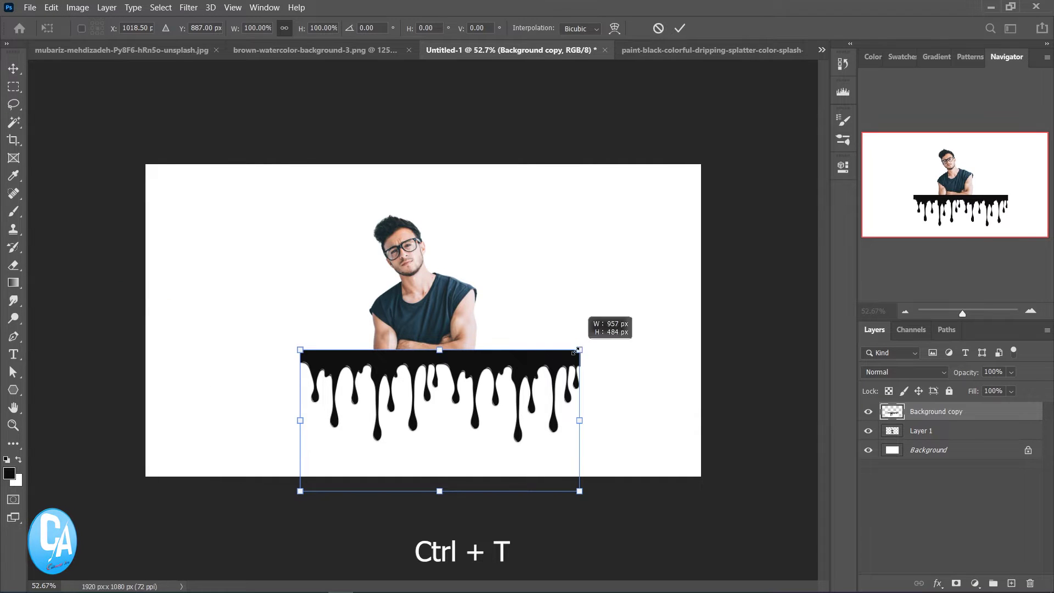
left_click_drag(579, 350, 498, 391)
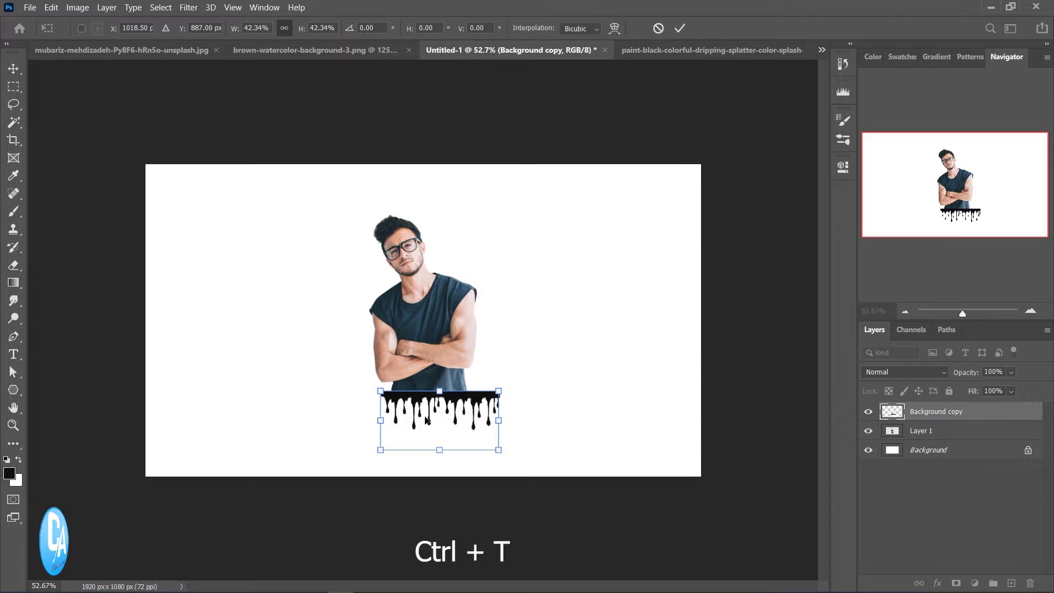
left_click_drag(456, 411, 445, 405)
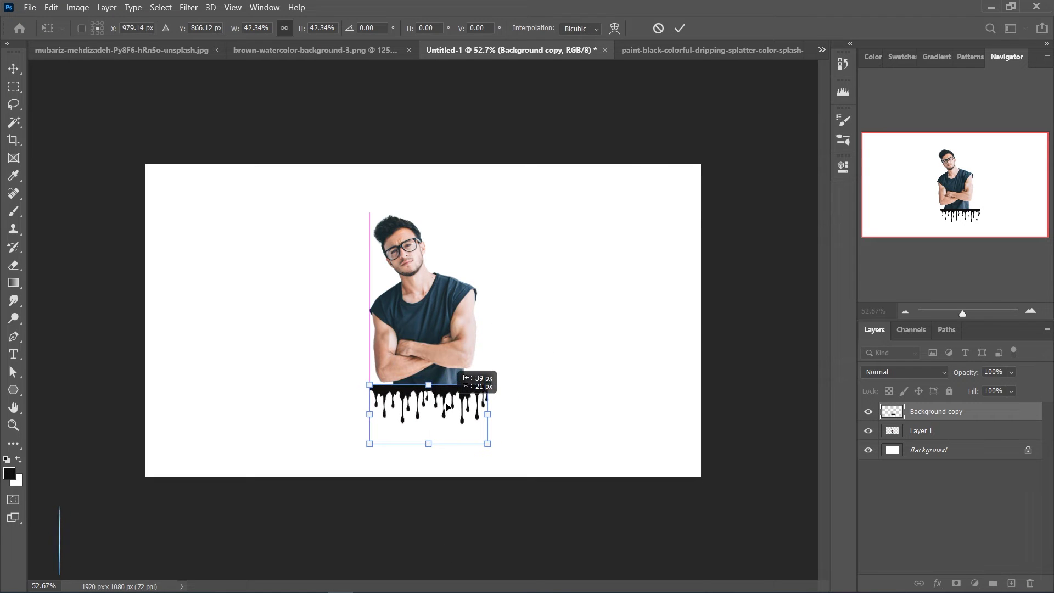
mouse_move(487, 385)
left_mouse_down()
mouse_move(503, 372)
mouse_move(477, 415)
left_mouse_up()
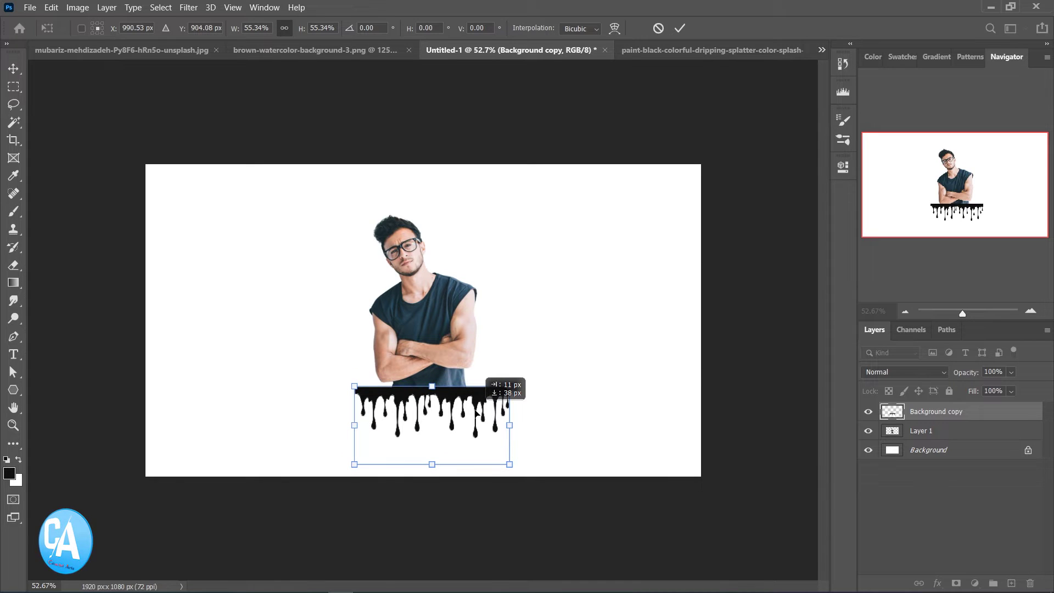
left_click_drag(476, 415, 477, 413)
key("Return")
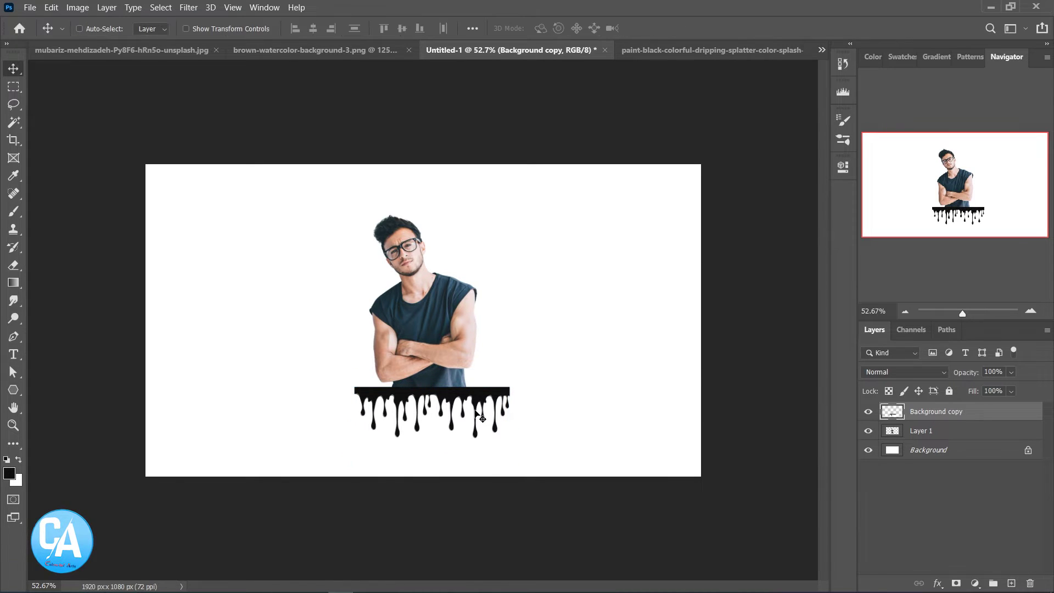
left_click(884, 373)
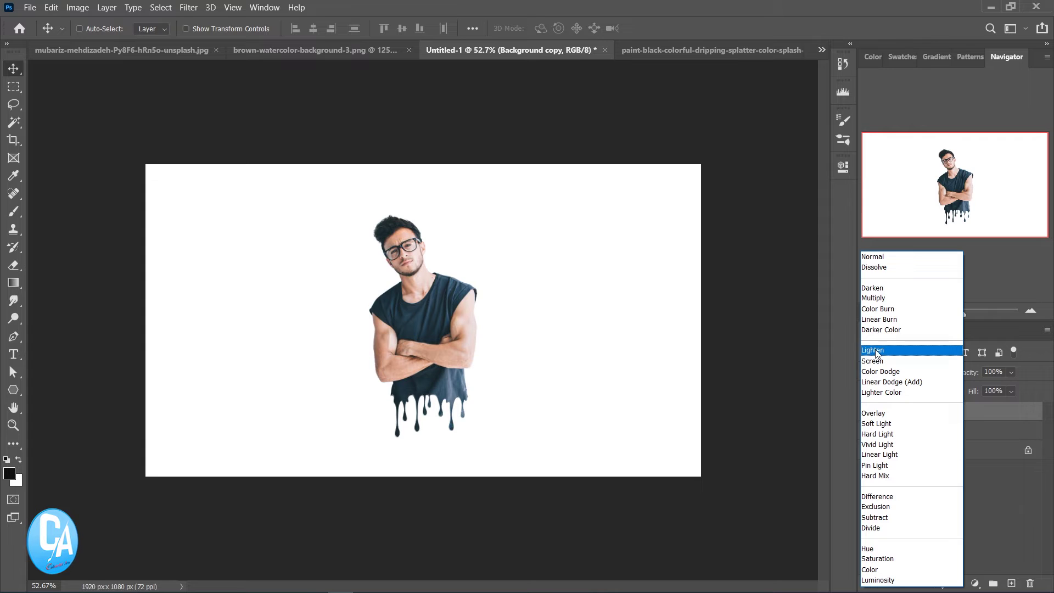
Change the Background copy drip layer's blend mode from Normal to Lighten
left_click(876, 351)
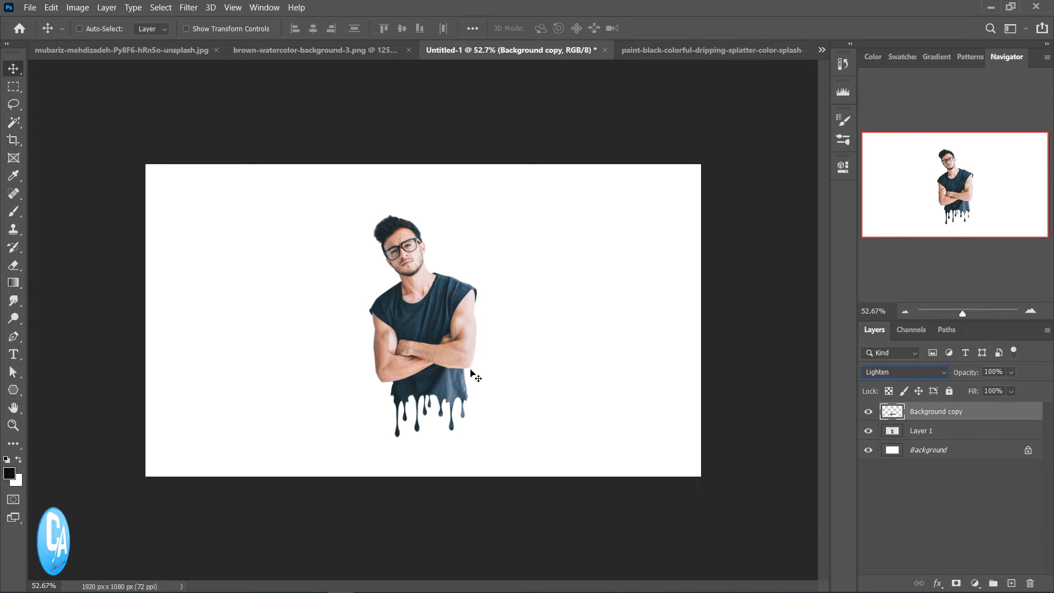
scroll(472, 375, "up", 3)
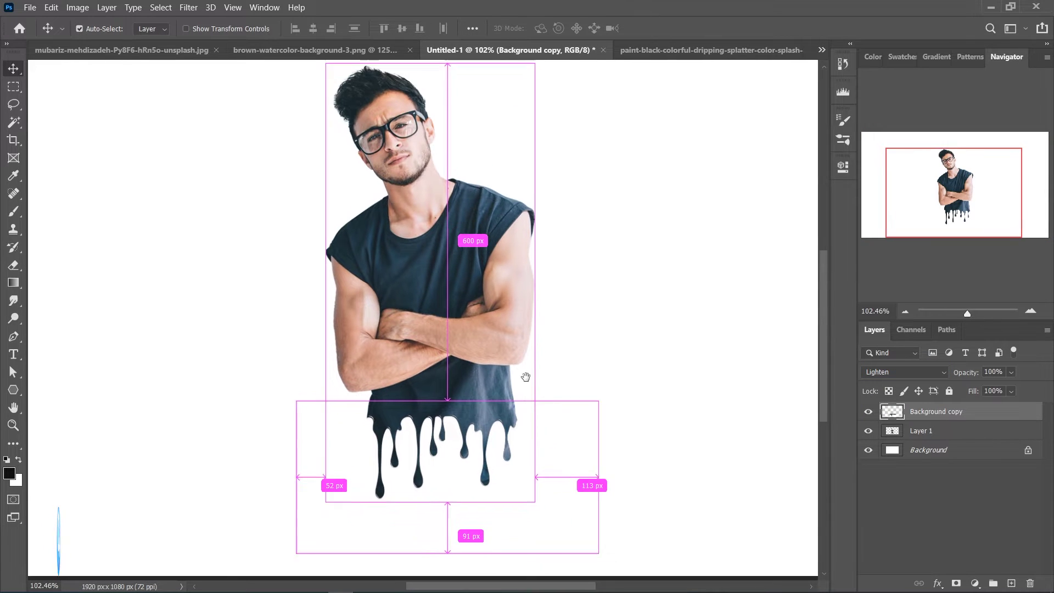
scroll(525, 377, "down", 1)
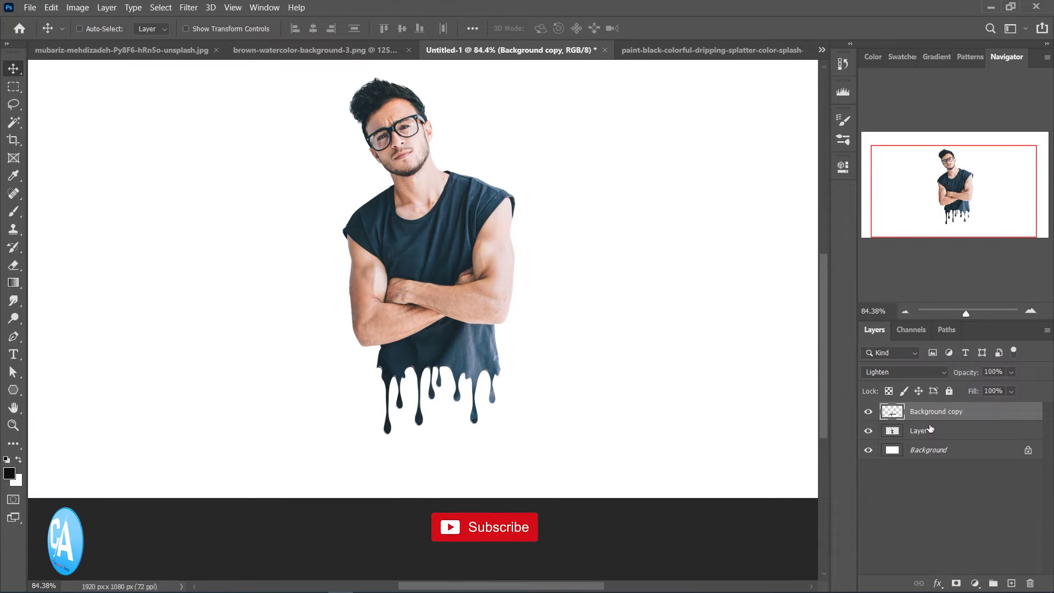
scroll(545, 334, "down", 3)
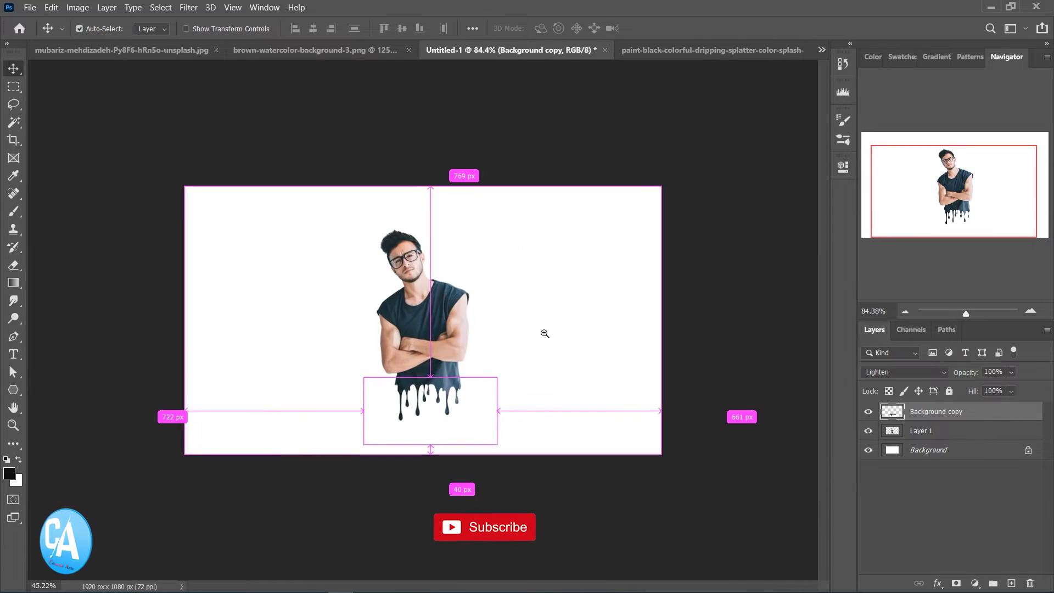
scroll(547, 336, "up", 2)
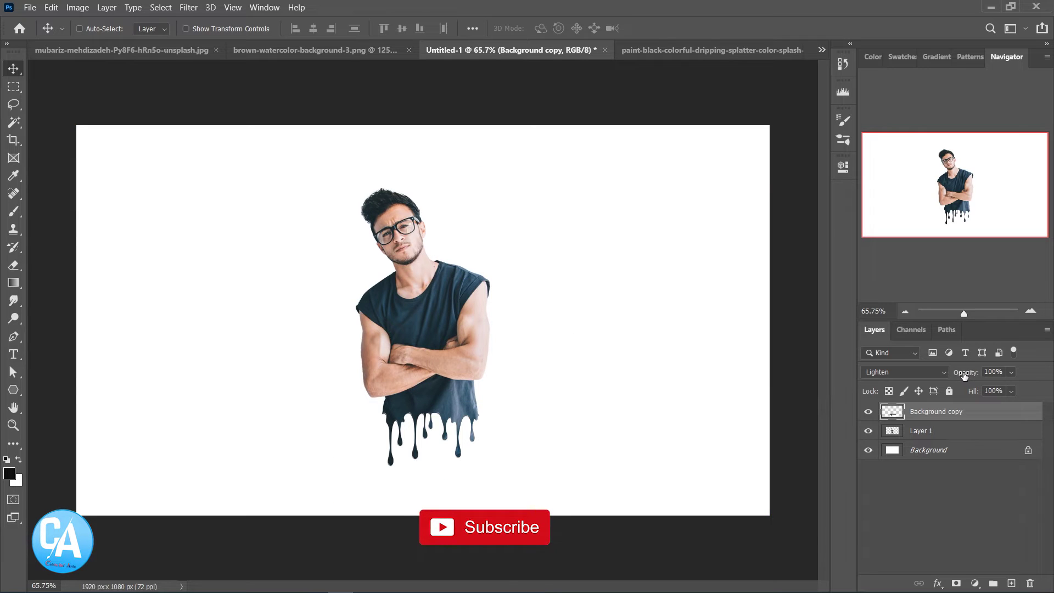
left_click(51, 8)
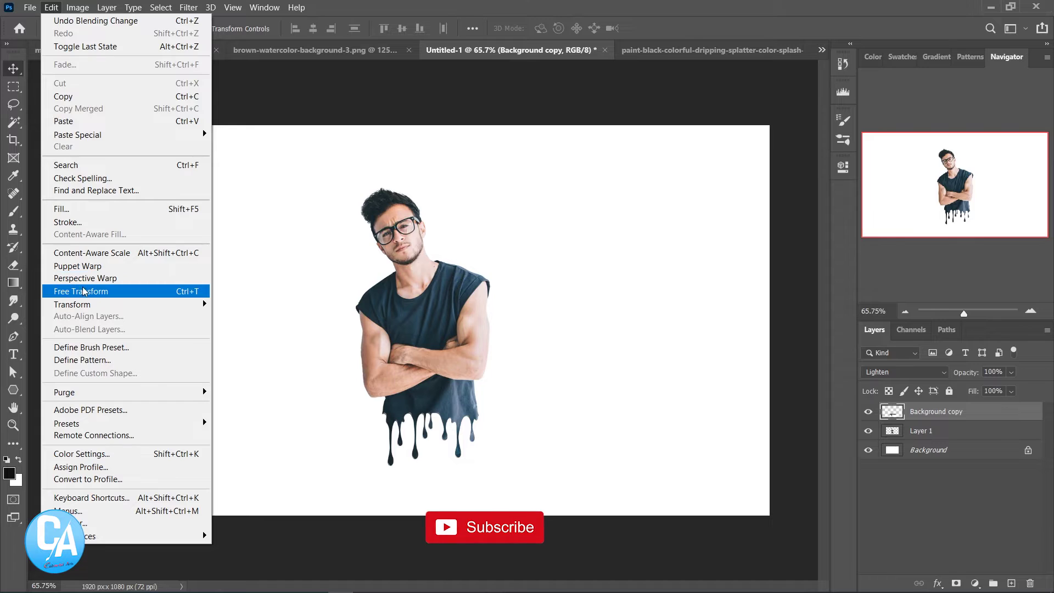
Rescale the drips to about 87% and nudge them along the shirt hem
left_click(83, 291)
left_click_drag(530, 403, 512, 410)
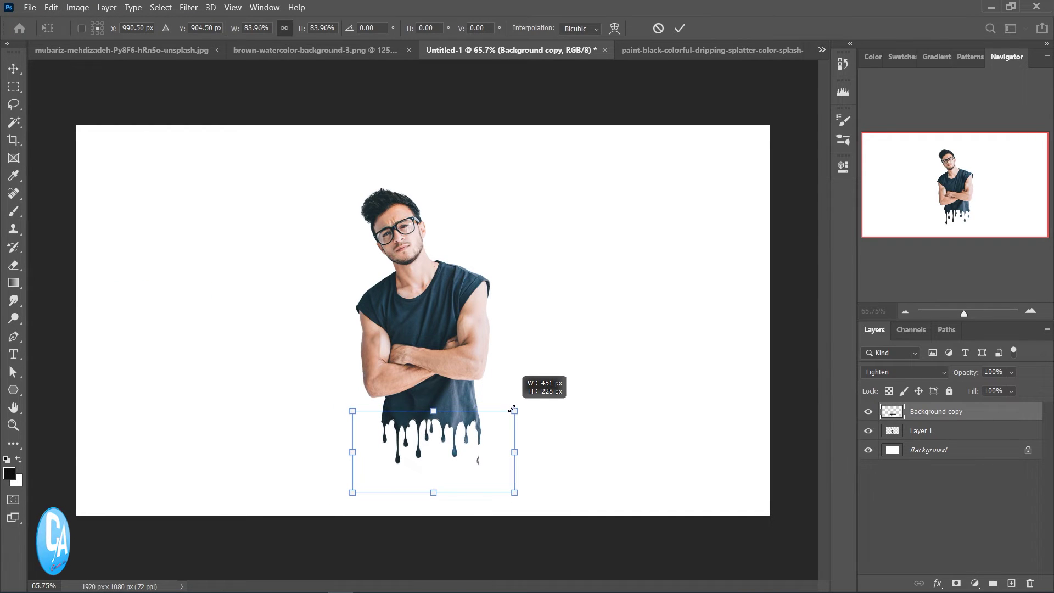
left_click_drag(512, 409, 520, 419)
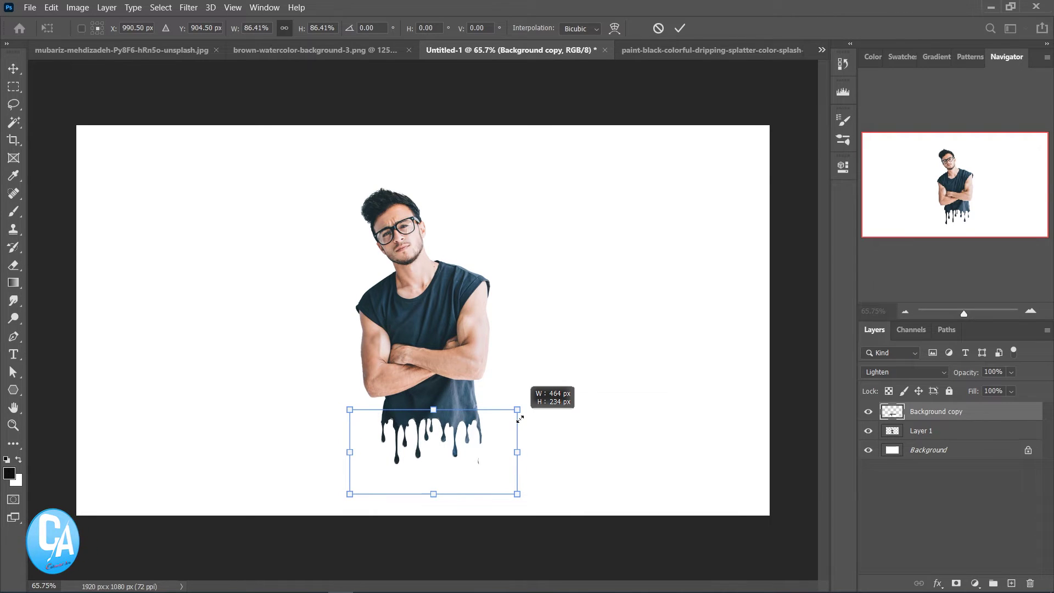
left_click_drag(519, 419, 521, 418)
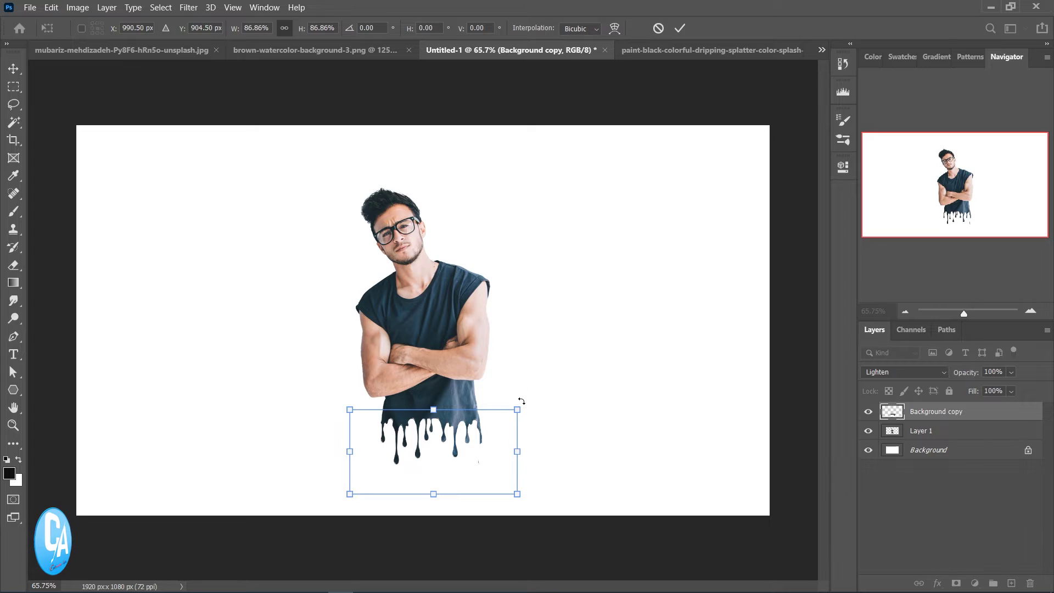
key("Return")
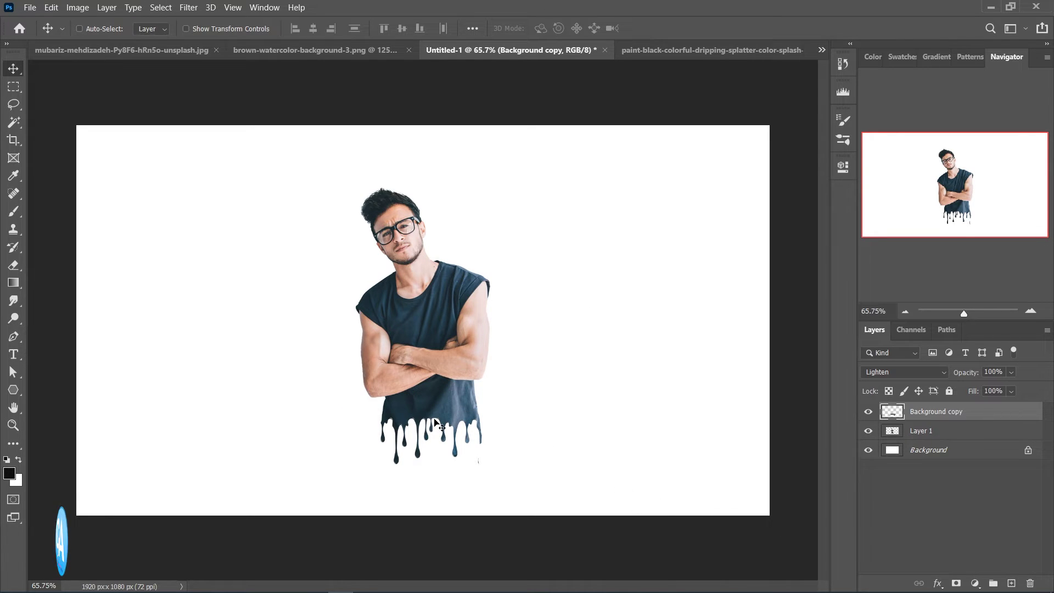
left_click_drag(435, 423, 433, 423)
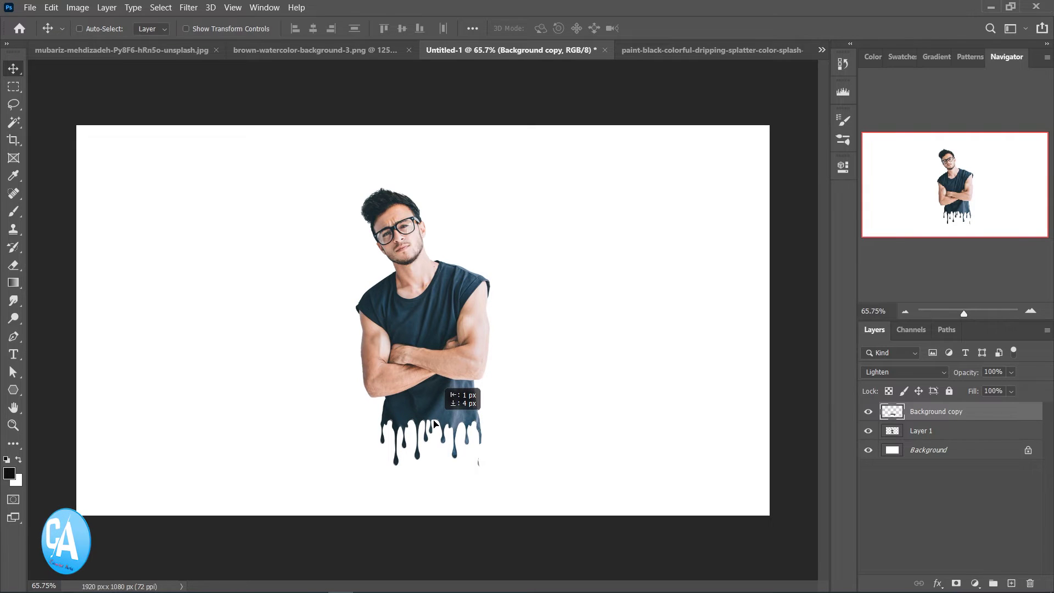
left_click_drag(434, 423, 434, 423)
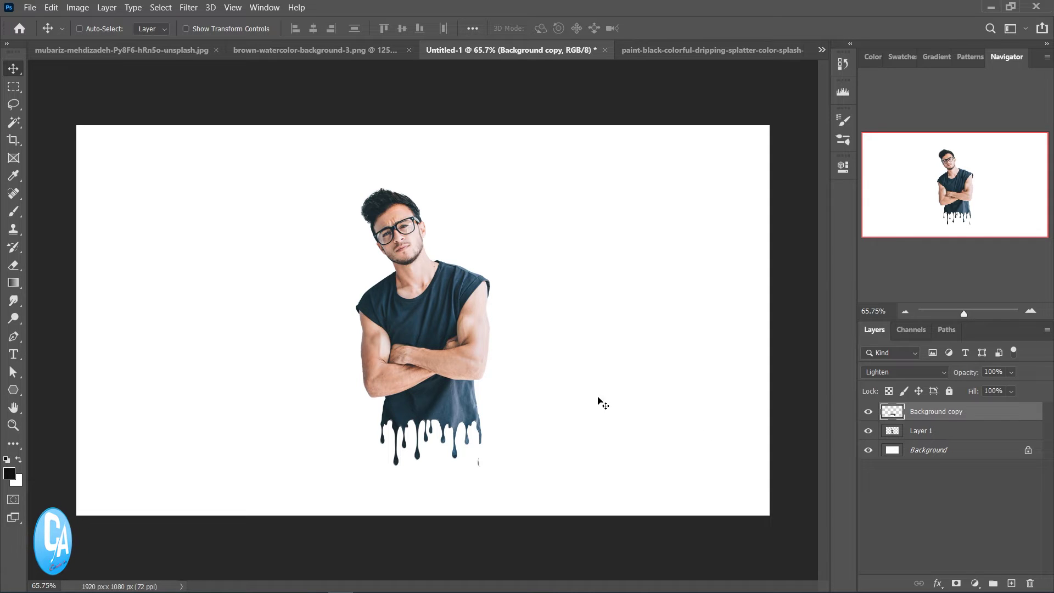
left_click(30, 8)
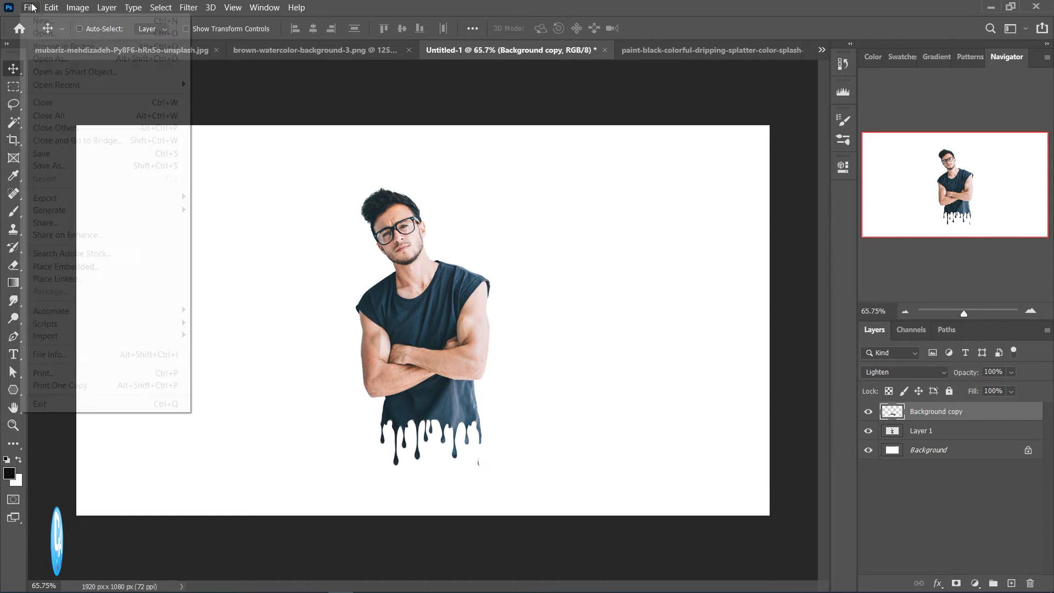
Open watercolor-background-yellow.png and watercolor-background-yellow-2.png, then return to Untitled-1
left_click(52, 37)
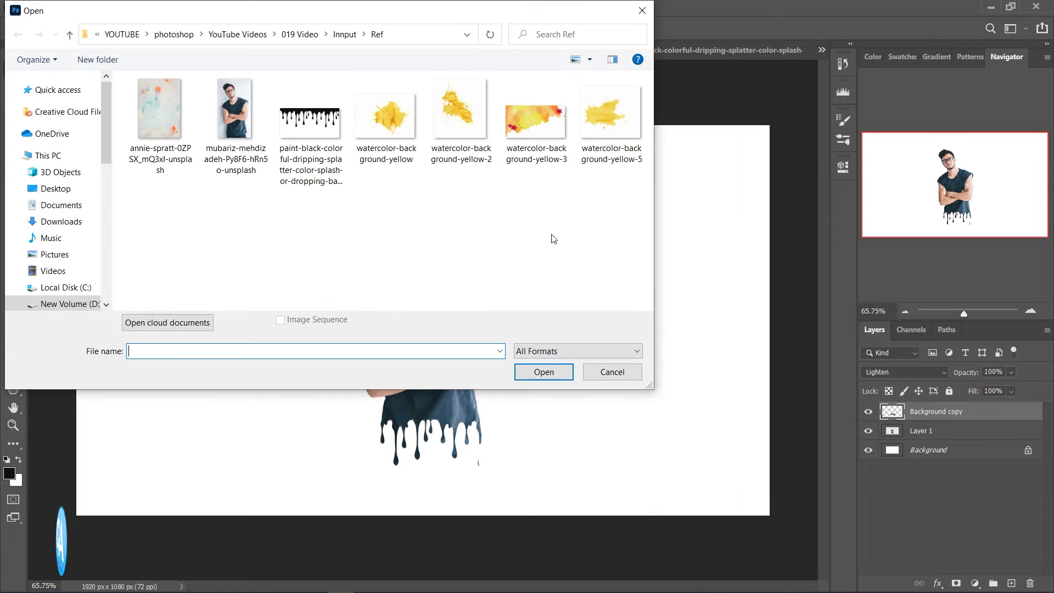
left_click(391, 111)
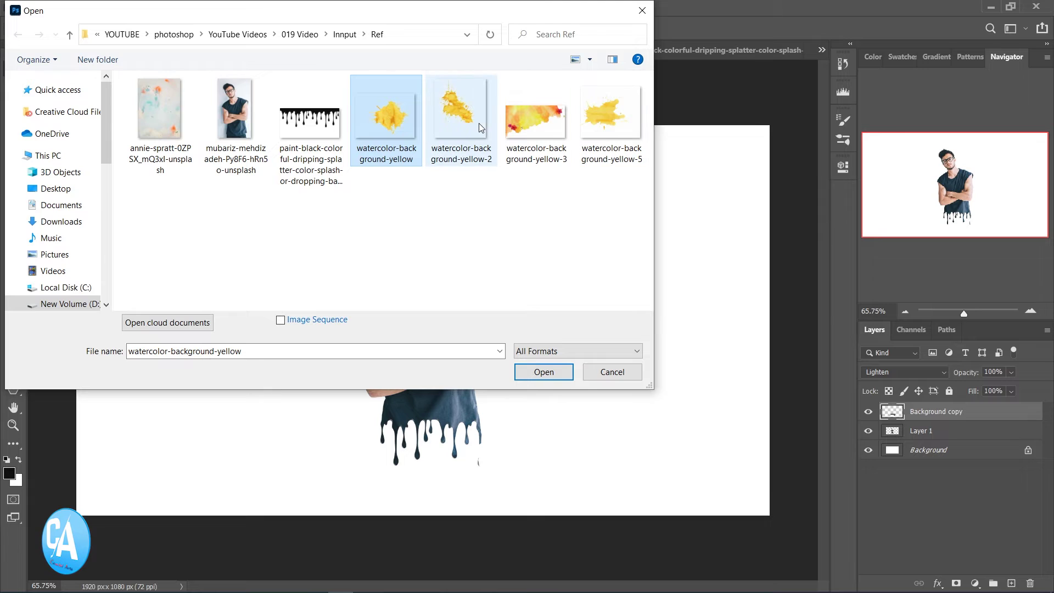
left_click(462, 123, "ctrl")
left_click(558, 372)
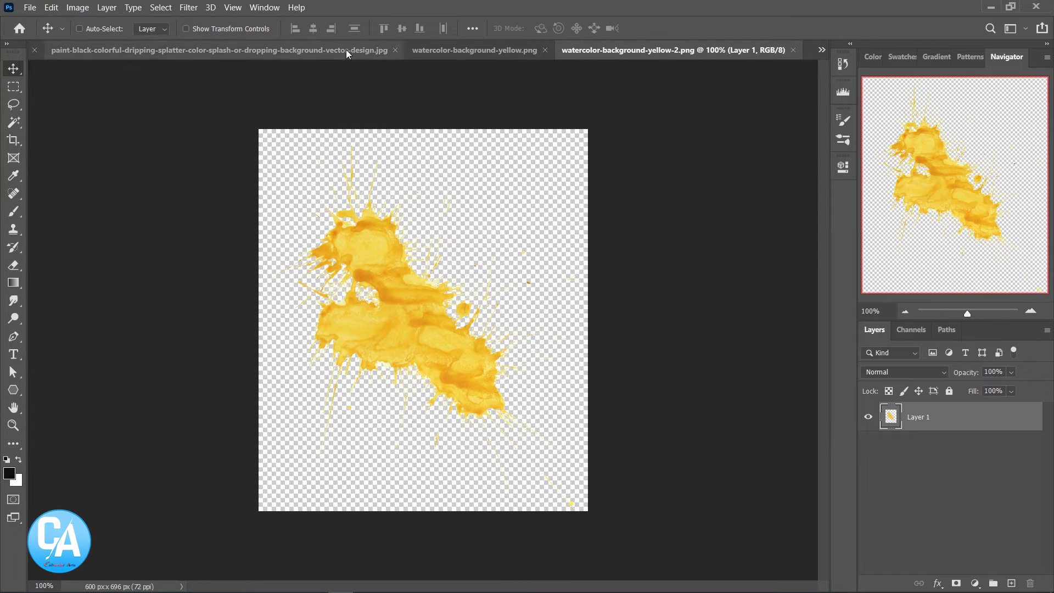
left_click(452, 48)
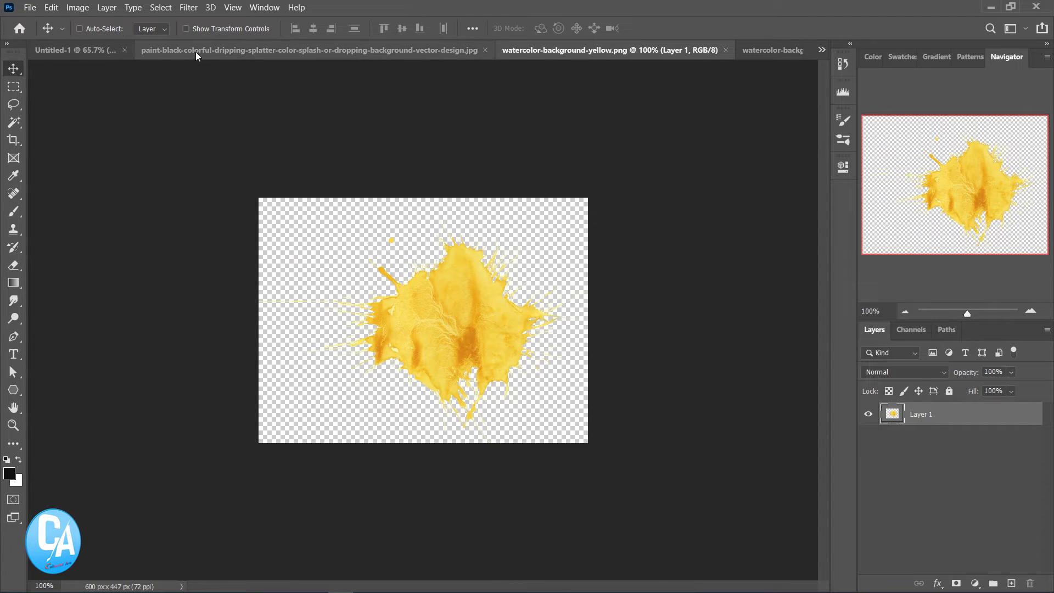
left_click(114, 49)
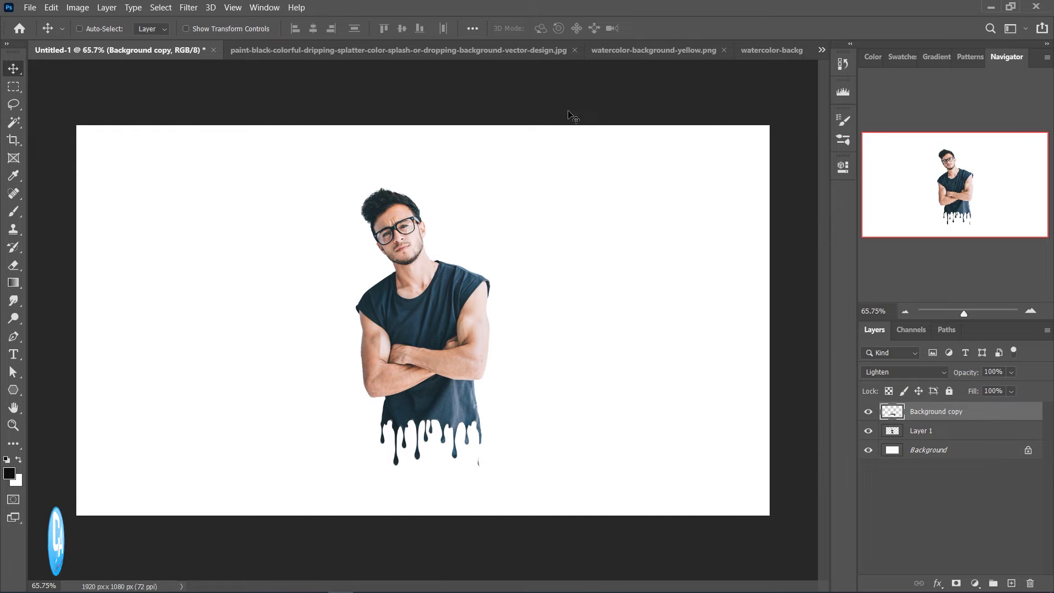
left_click(822, 51)
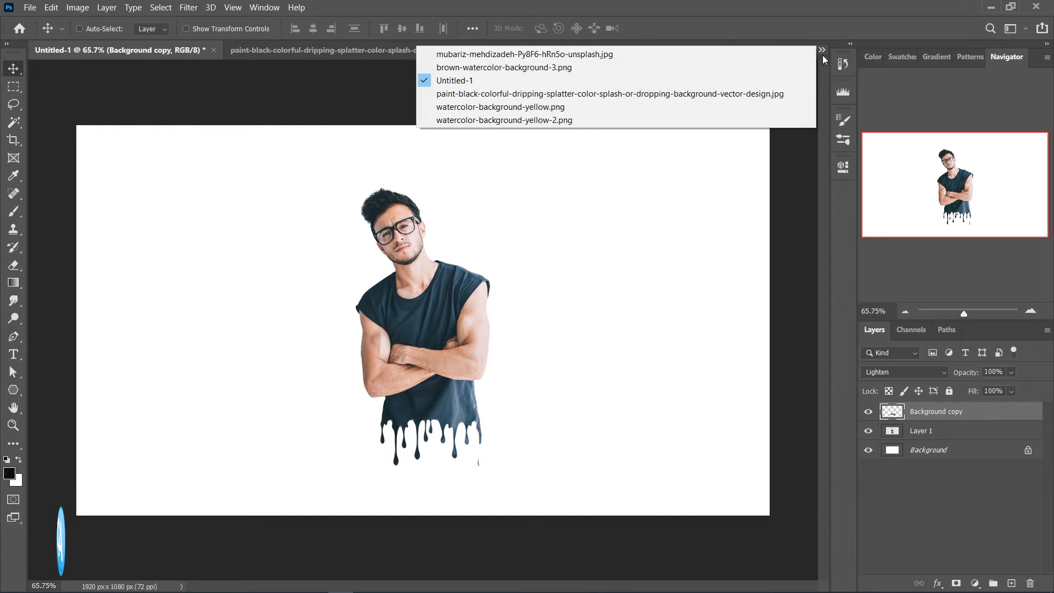
Drag the brown-watercolor-background-3 splash into Untitled-1 as Layer 2, below the man's layer
left_click(513, 66)
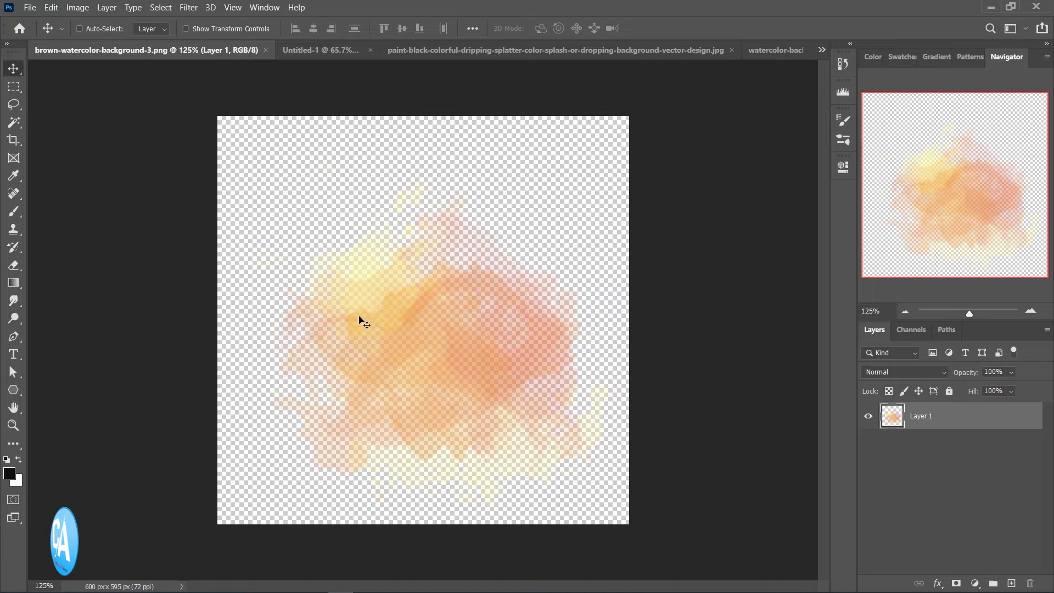
left_click_drag(360, 317, 429, 76)
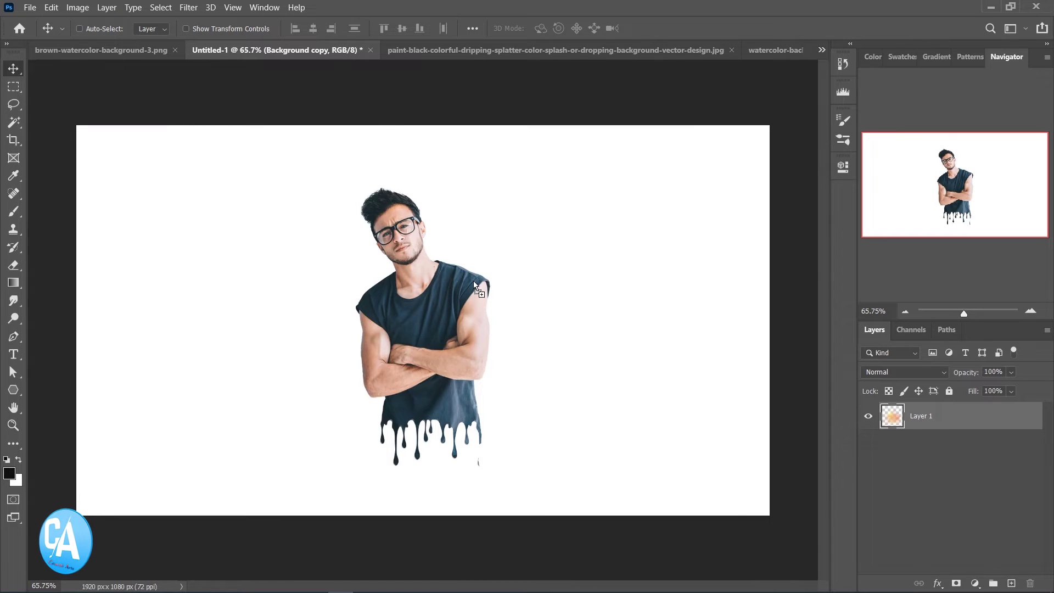
left_click_drag(430, 75, 509, 328)
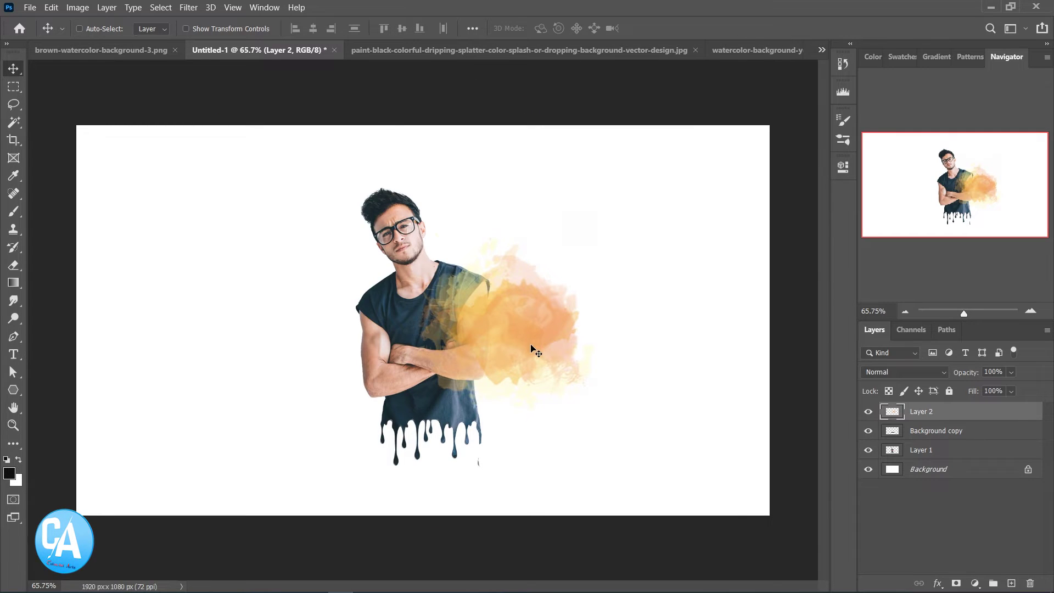
left_click_drag(909, 415, 909, 460)
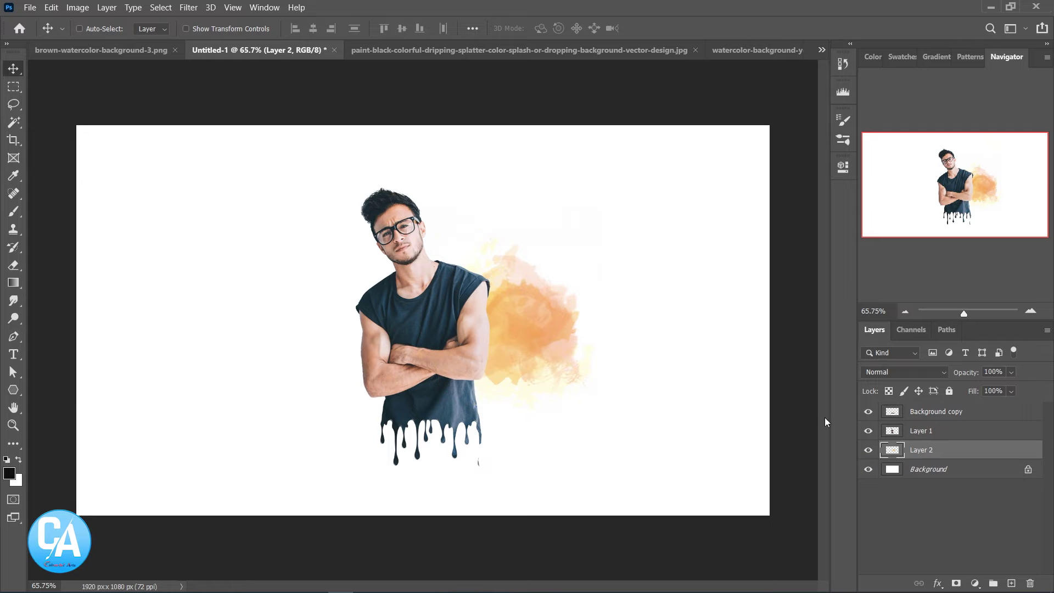
mouse_move(514, 338)
left_mouse_down()
mouse_move(516, 295)
mouse_move(499, 328)
left_mouse_up()
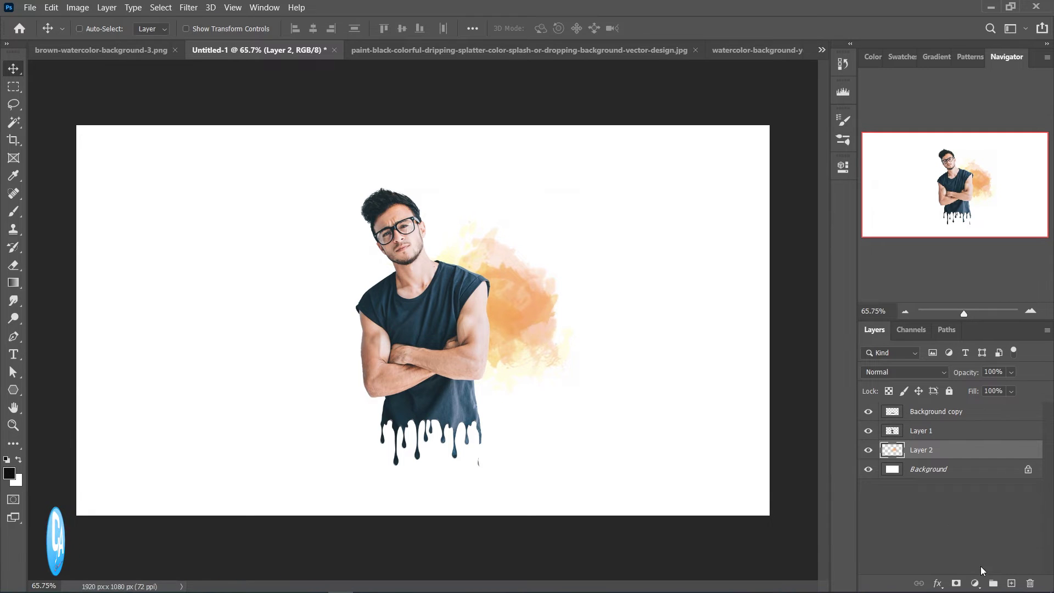
left_click(976, 584)
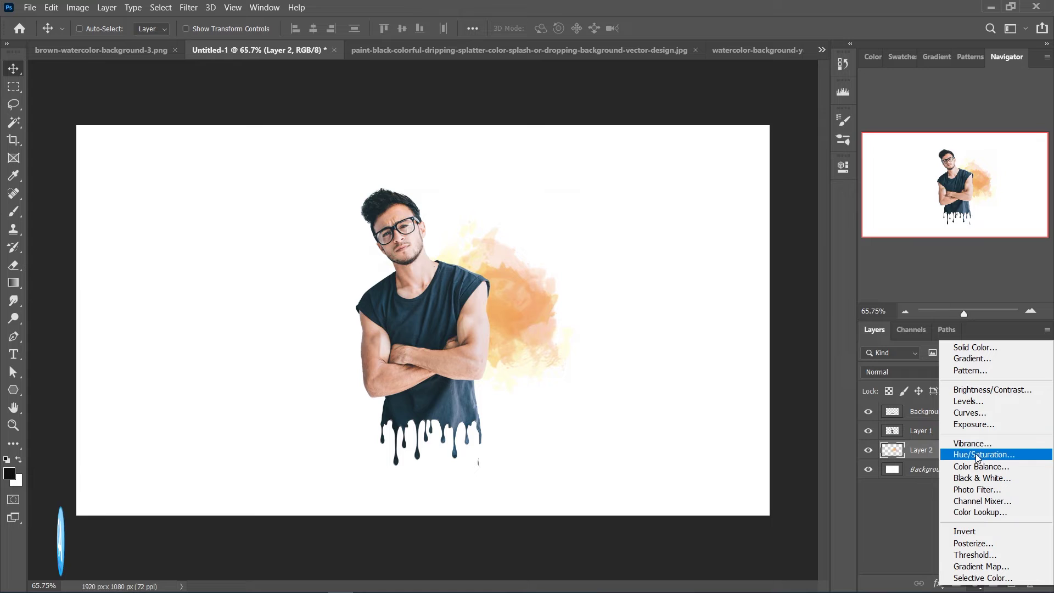
Add a Color Balance layer clipped to the splash, with midtones at -60, +32, +52
left_click(977, 467)
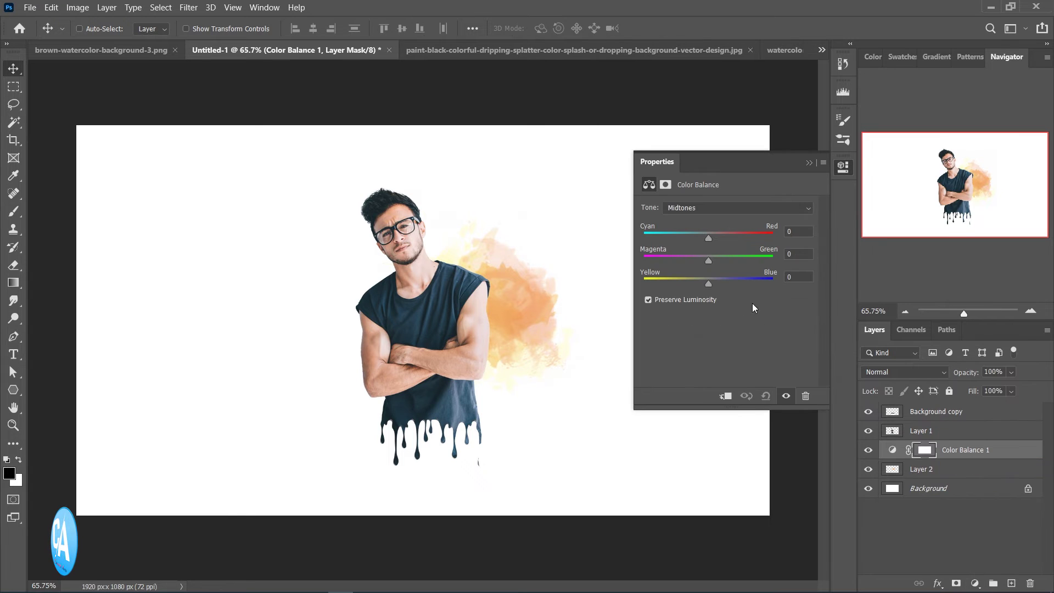
left_click(726, 396)
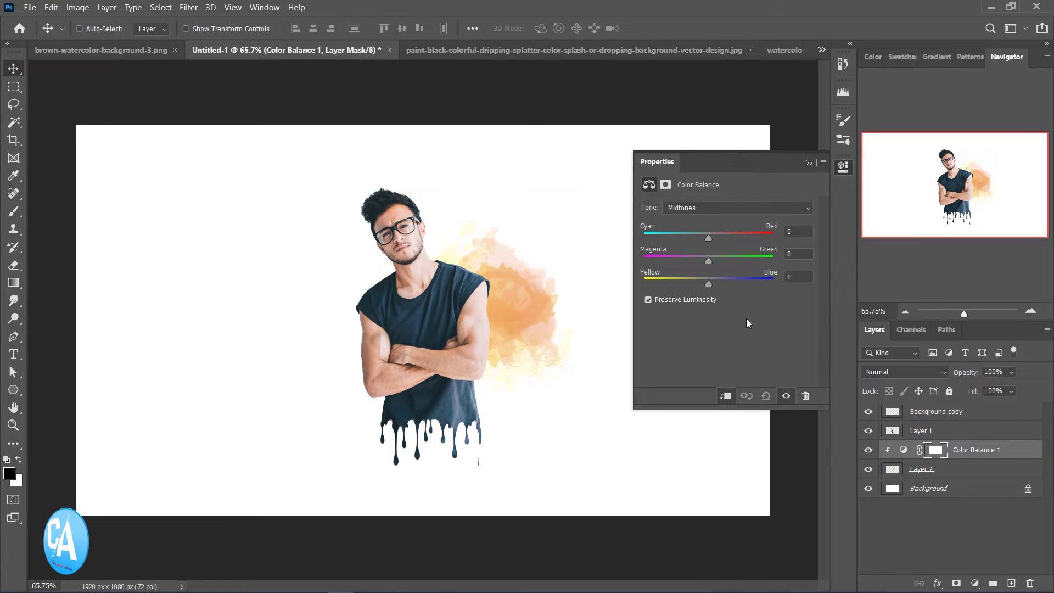
mouse_move(709, 282)
left_mouse_down()
mouse_move(742, 283)
mouse_move(736, 262)
mouse_move(681, 260)
mouse_move(641, 233)
mouse_move(715, 262)
mouse_move(694, 261)
mouse_move(759, 261)
left_mouse_up()
left_click(843, 168)
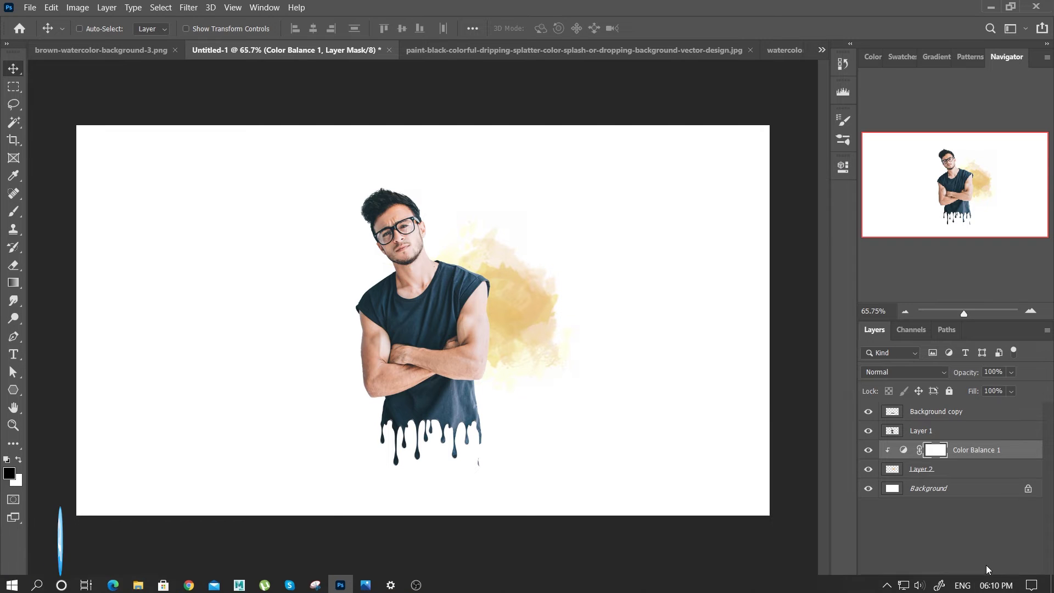
left_click(977, 585)
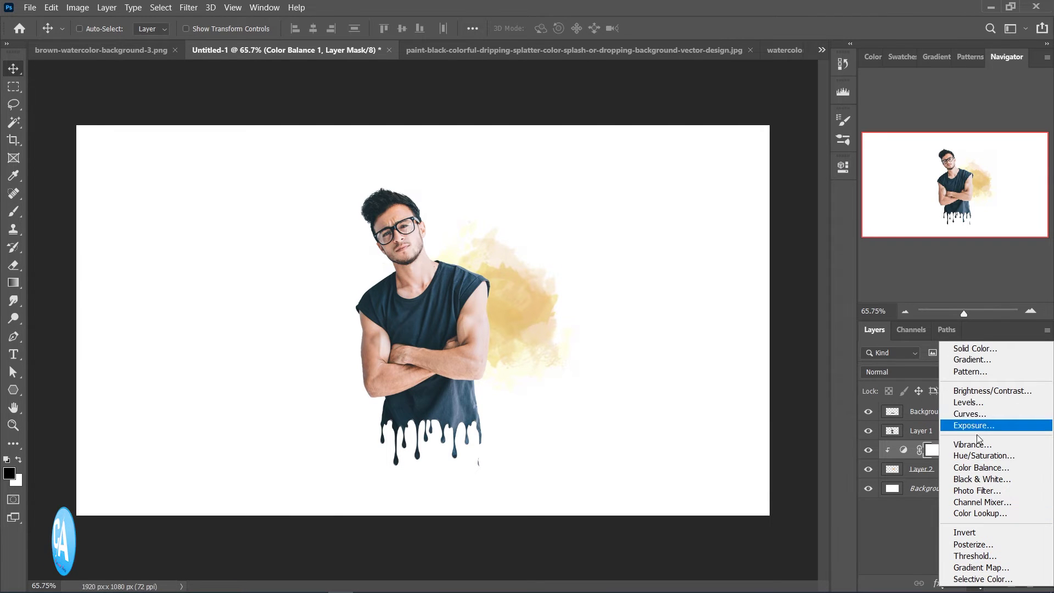
Add a clipped Hue/Saturation layer (Hue +38, Saturation -16, Lightness -15) to turn the splash green
left_click(973, 457)
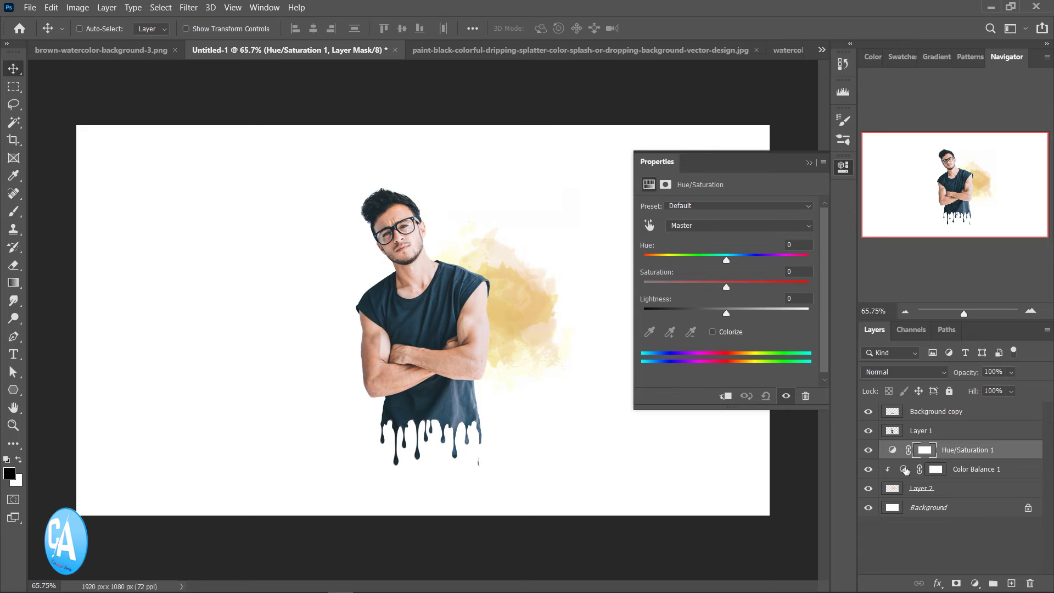
left_click(726, 396)
mouse_move(726, 260)
left_mouse_down()
mouse_move(664, 266)
mouse_move(746, 260)
mouse_move(731, 276)
mouse_move(759, 279)
mouse_move(718, 292)
mouse_move(716, 319)
left_mouse_up()
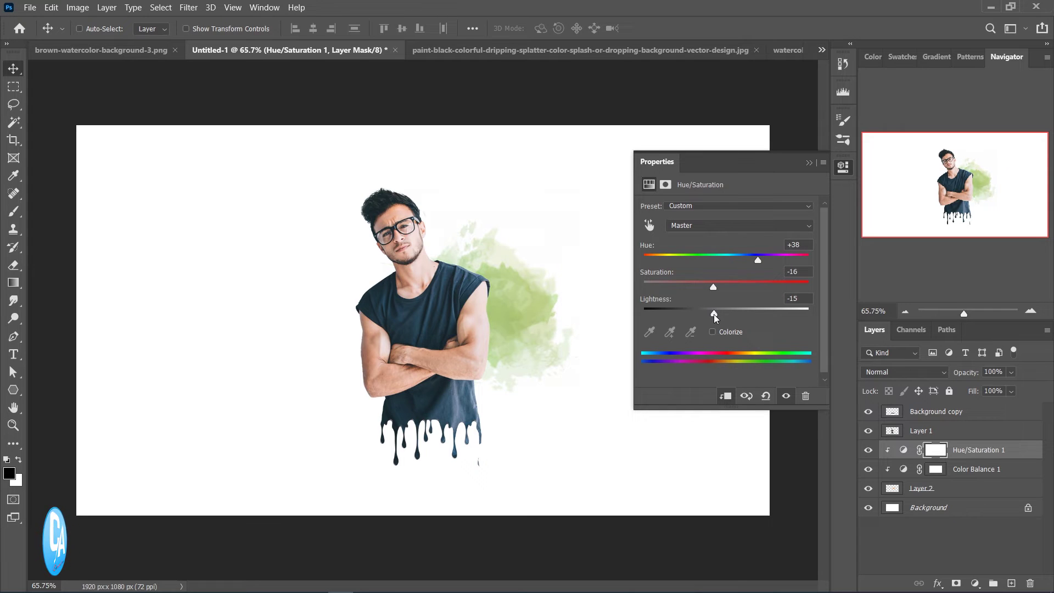
left_click(848, 171)
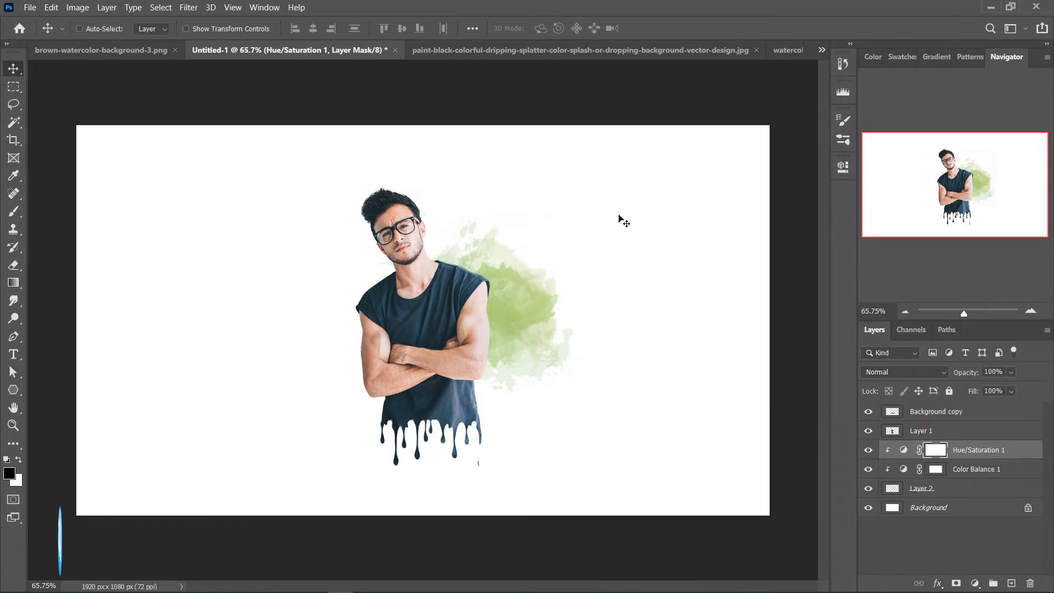
Close the paint-drip image without saving and drag the yellow splash toward the composition
left_click(530, 50)
left_click(734, 50)
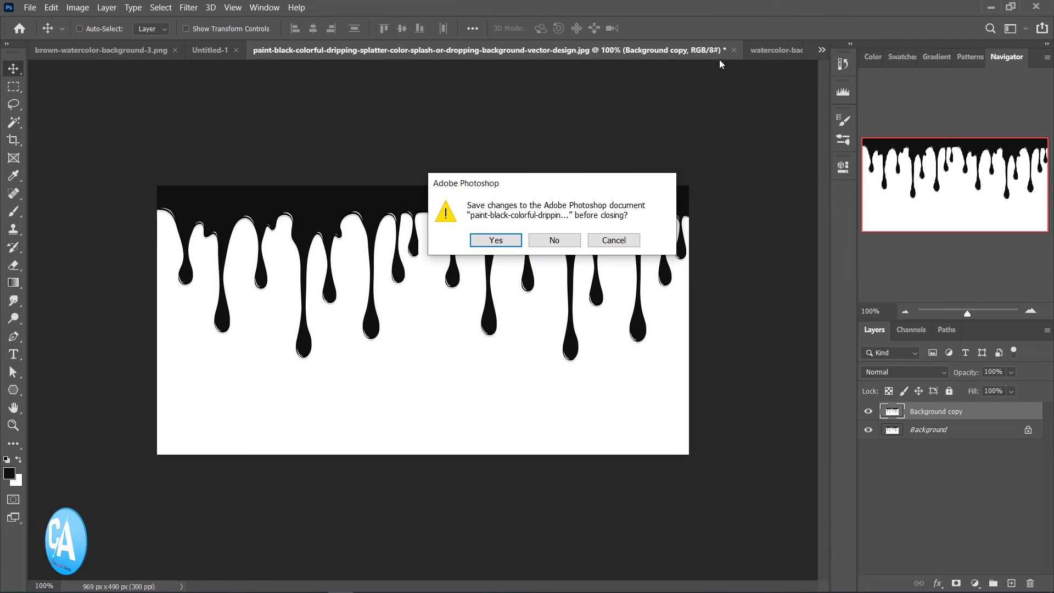
left_click(553, 241)
left_click(637, 51)
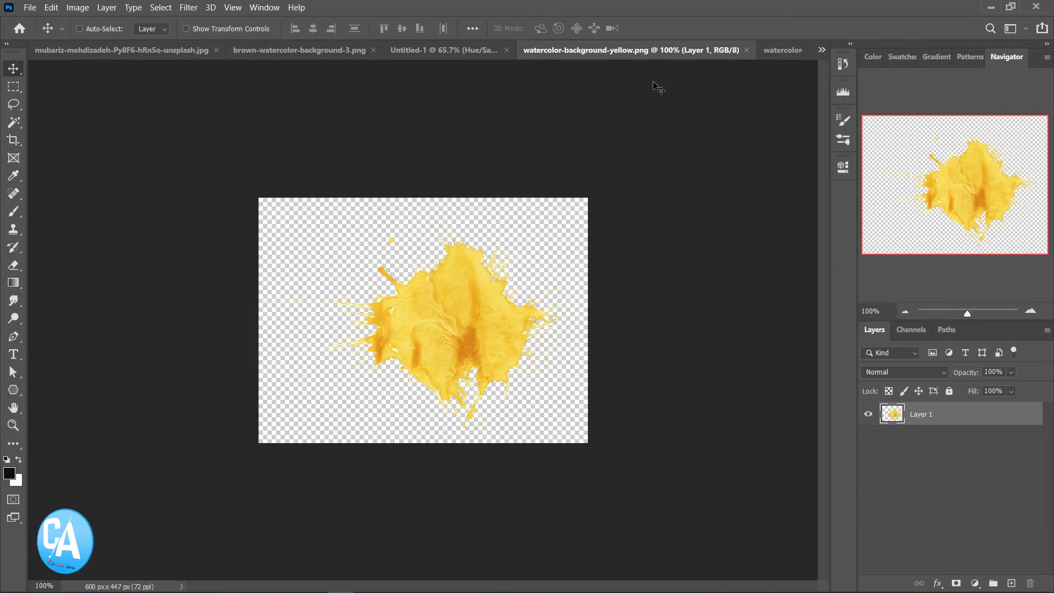
mouse_move(434, 329)
left_mouse_down()
mouse_move(409, 69)
mouse_move(357, 285)
mouse_move(373, 329)
left_mouse_up()
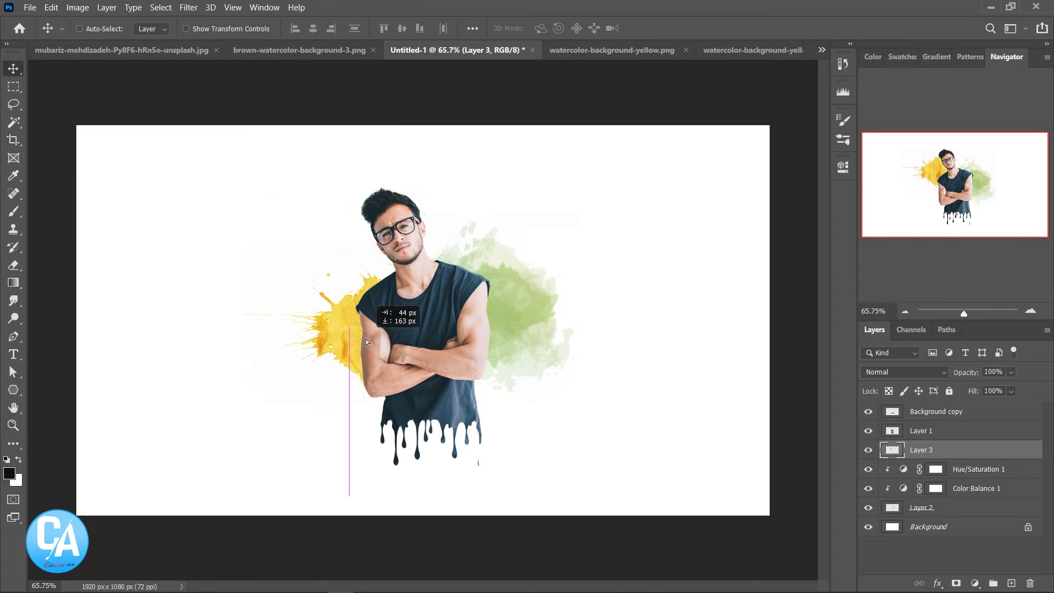
Free-transform the yellow splash to 140.63% and position it behind the man's left side
key("ctrl")
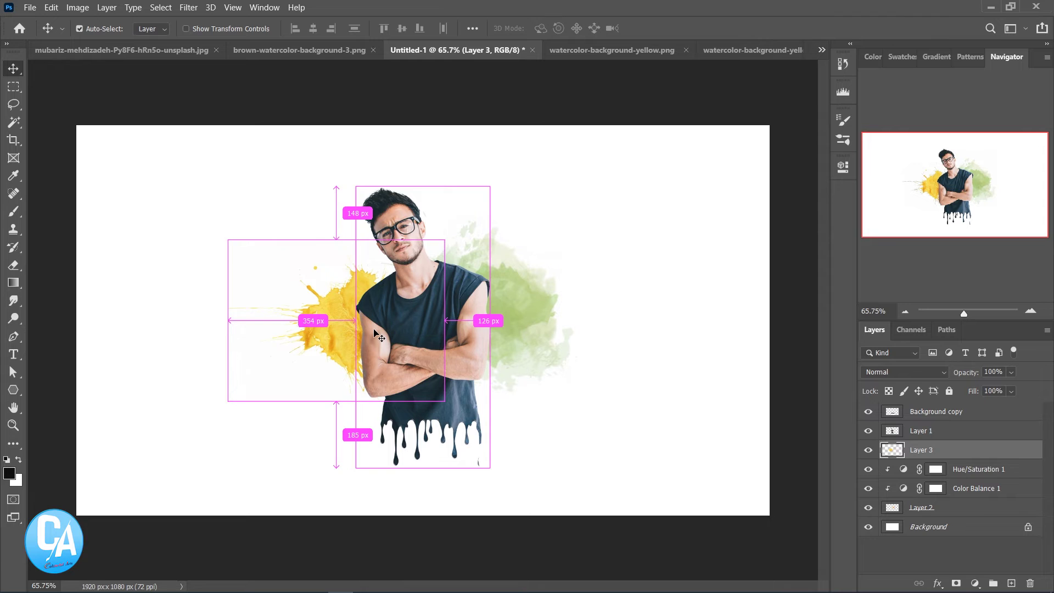
left_click(51, 7)
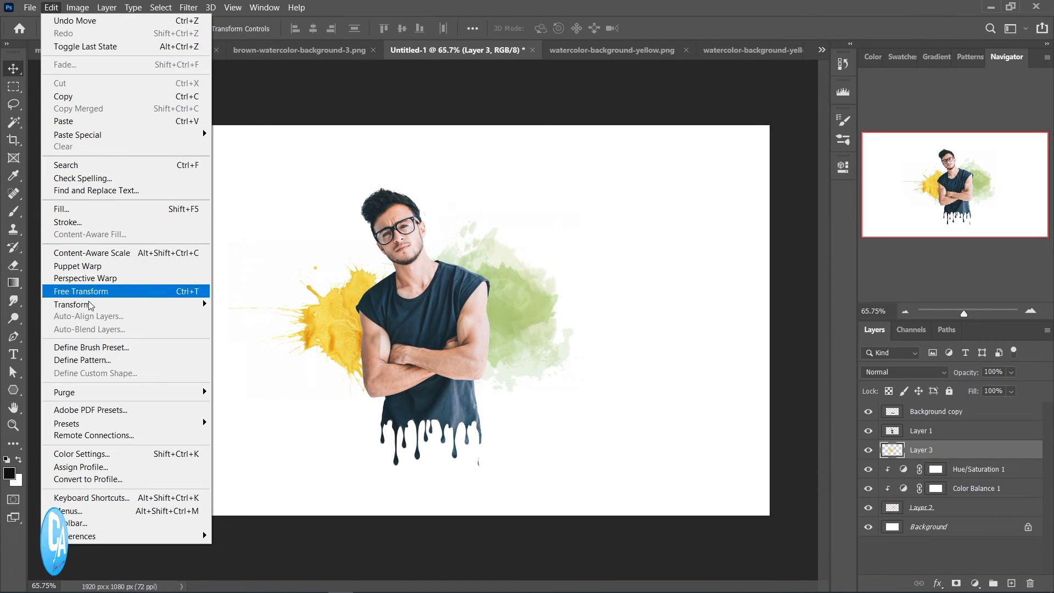
left_click(107, 291)
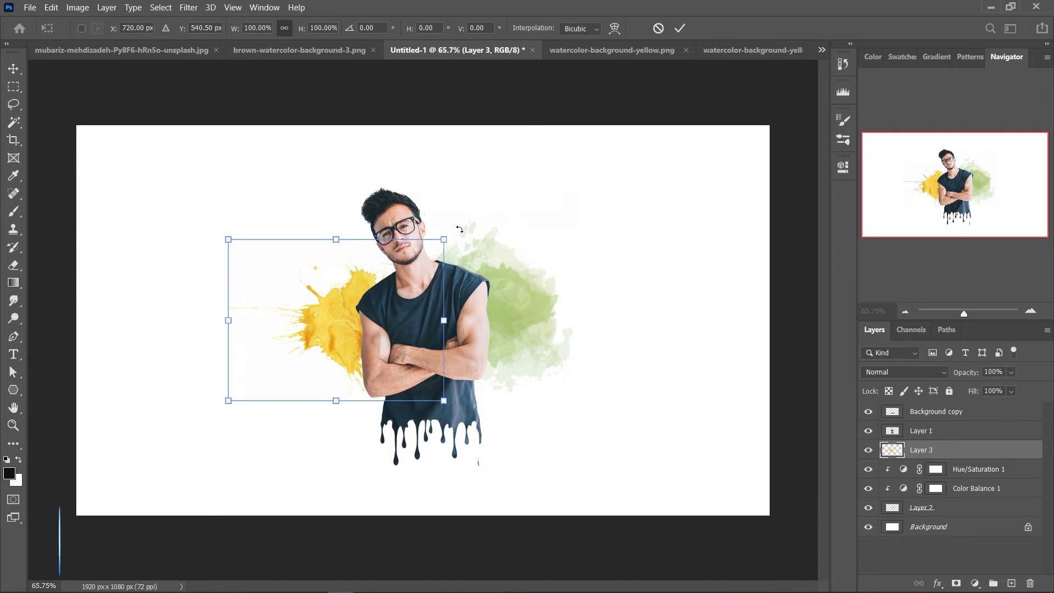
left_click_drag(445, 240, 487, 207)
mouse_move(411, 311)
left_mouse_down()
mouse_move(388, 291)
mouse_move(397, 296)
left_mouse_up()
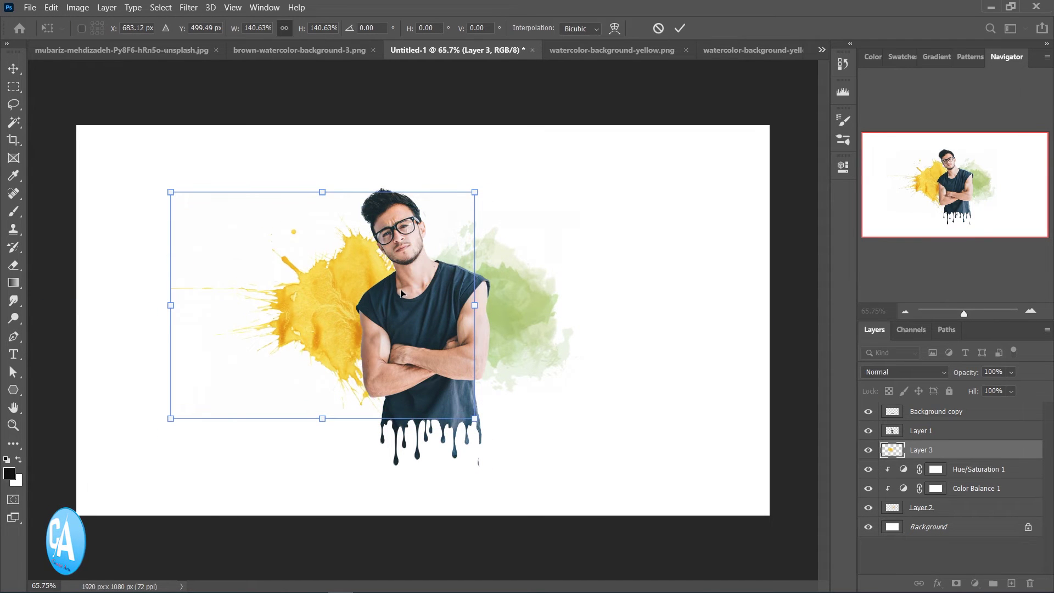
key("Return")
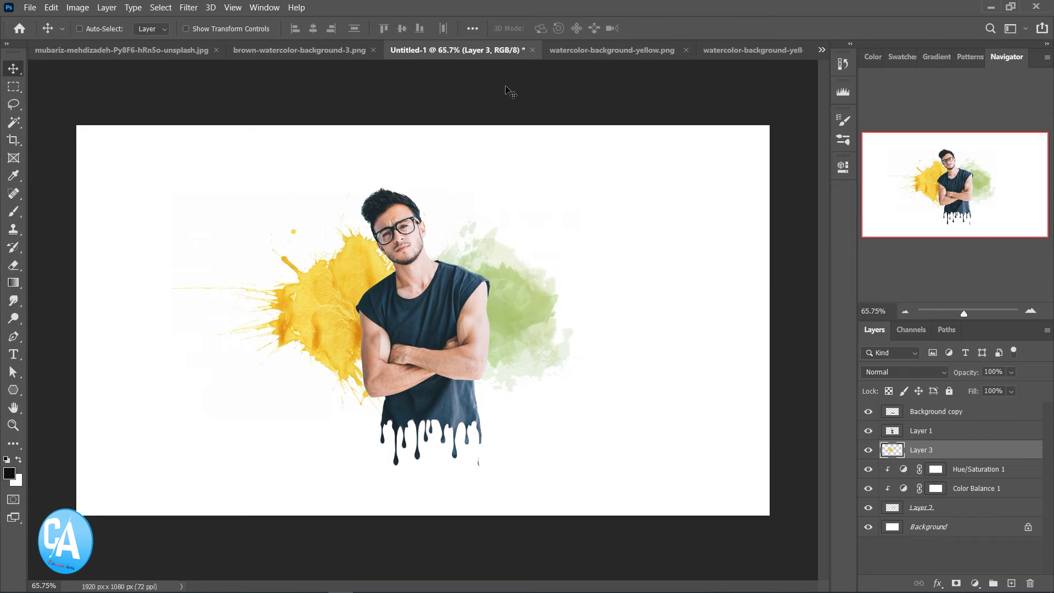
Bring the green splash into the composition as Layer 4, just above the Background
left_click(742, 51)
mouse_move(397, 314)
left_mouse_down()
mouse_move(321, 182)
mouse_move(584, 280)
left_mouse_up()
left_click_drag(905, 464, 904, 536)
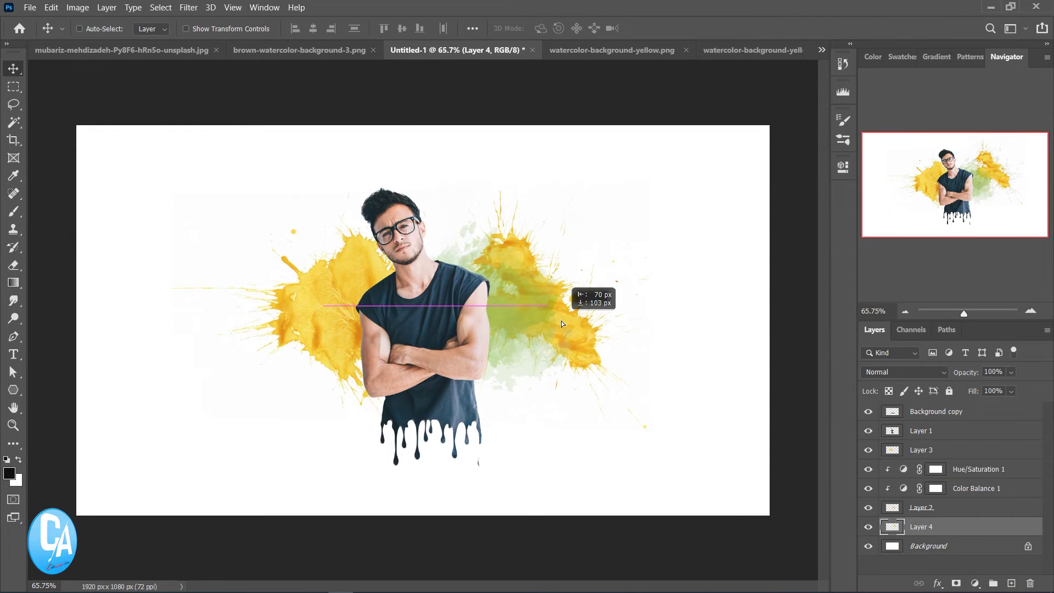
left_click_drag(586, 283, 545, 320)
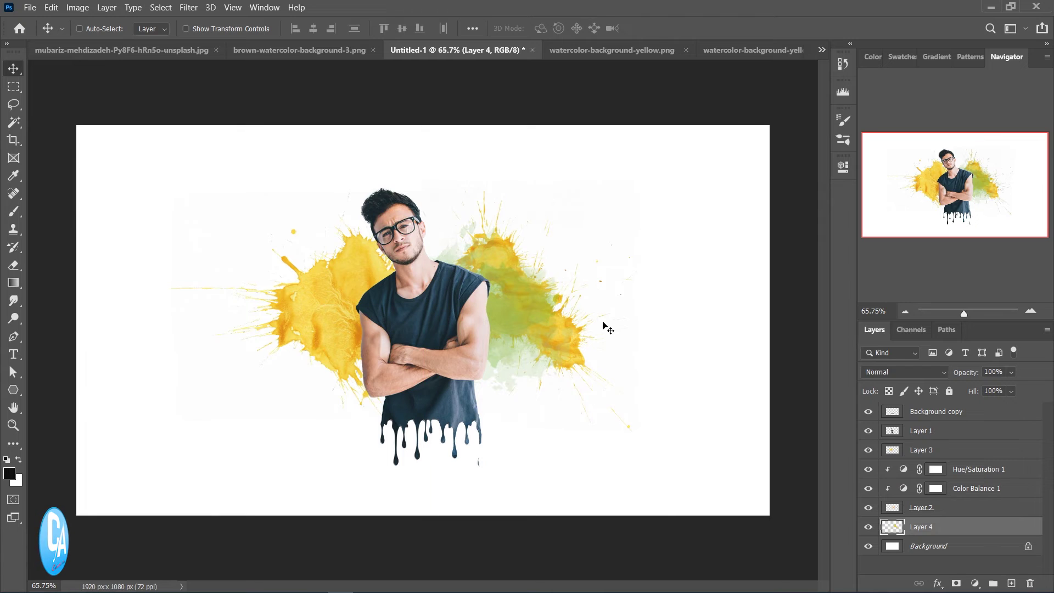
Scale the green splash to 78.81%, rotate it 9.13°, and set it lower behind the man's right side
key("ctrl+t")
left_click_drag(641, 188, 650, 159)
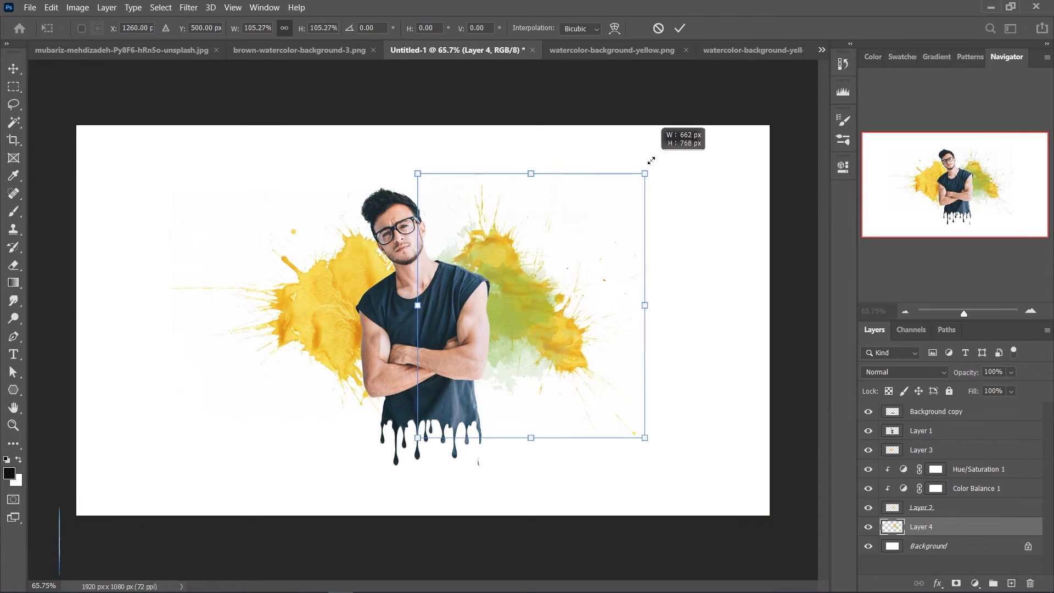
left_click_drag(710, 207, 681, 148)
left_click_drag(576, 294, 552, 264)
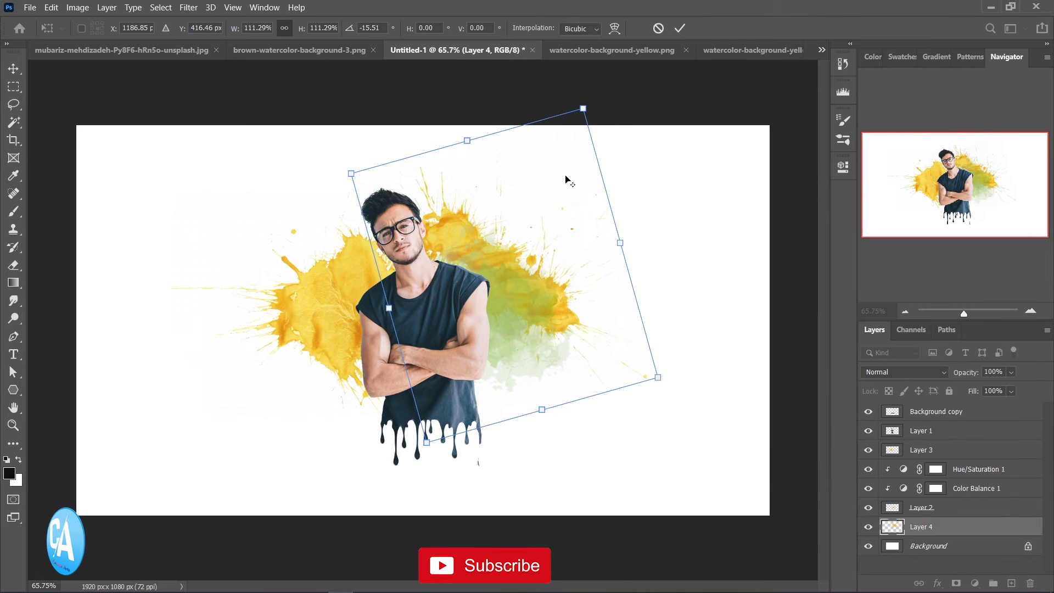
mouse_move(583, 108)
left_mouse_down()
mouse_move(556, 171)
mouse_move(565, 155)
left_mouse_up()
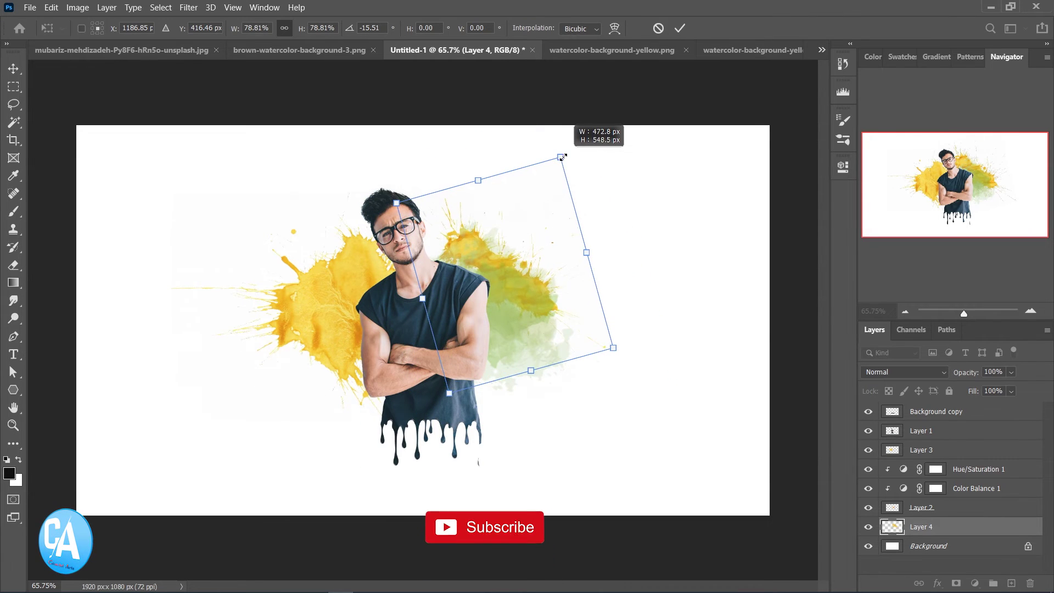
left_click_drag(671, 212, 666, 284)
left_click_drag(510, 287, 515, 301)
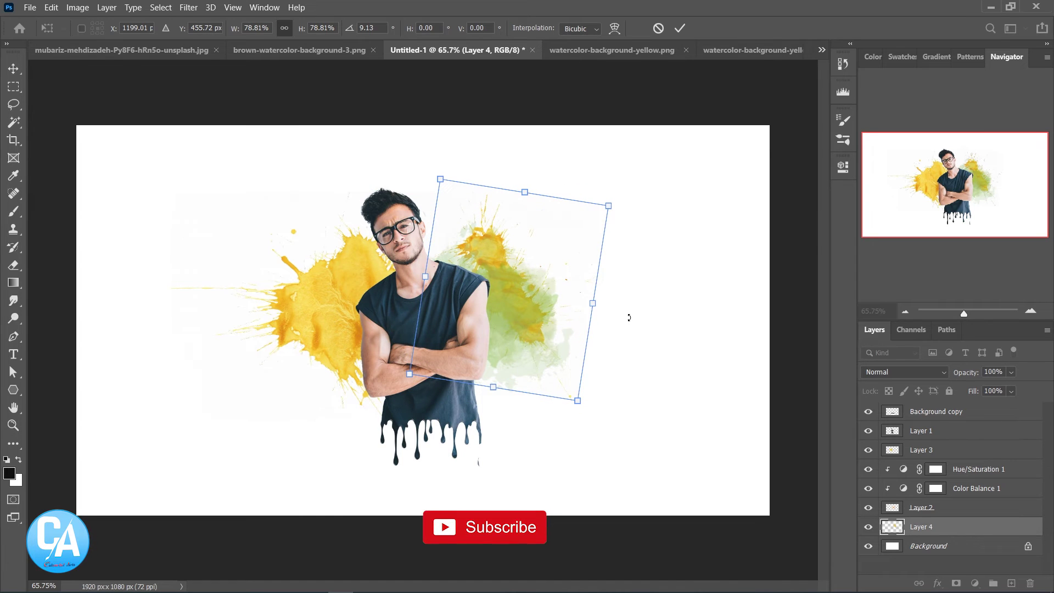
key("Return")
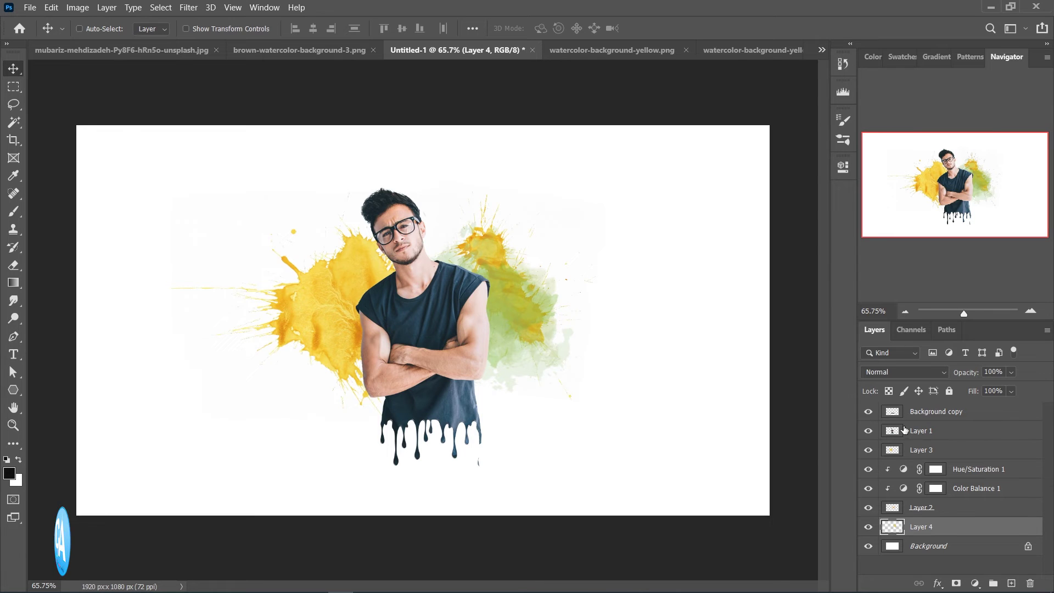
left_click(930, 412)
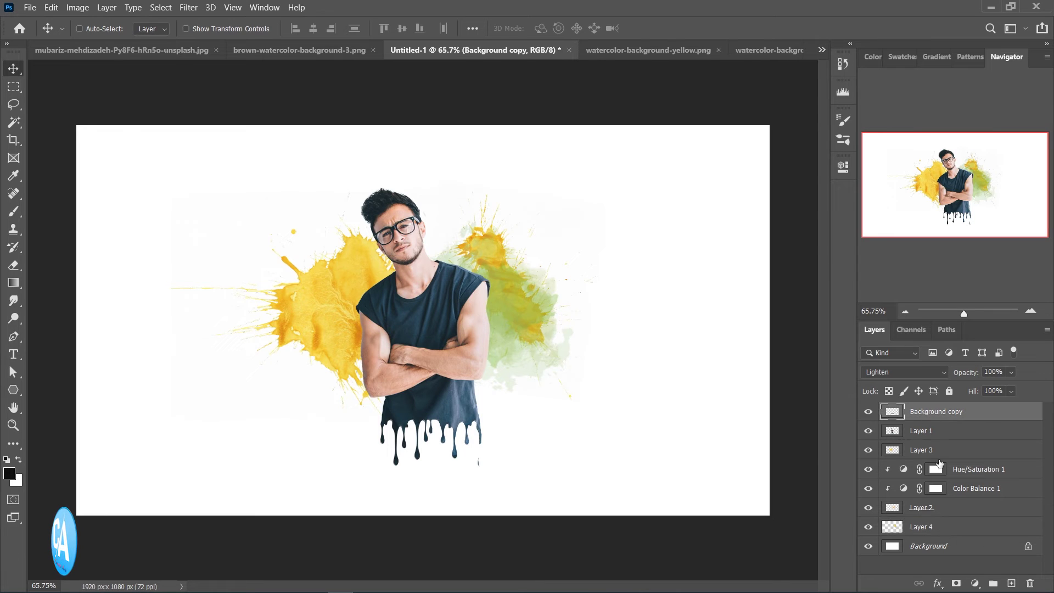
Group the layers from Background copy through Layer 4 into Group 1
left_click(971, 531, "shift")
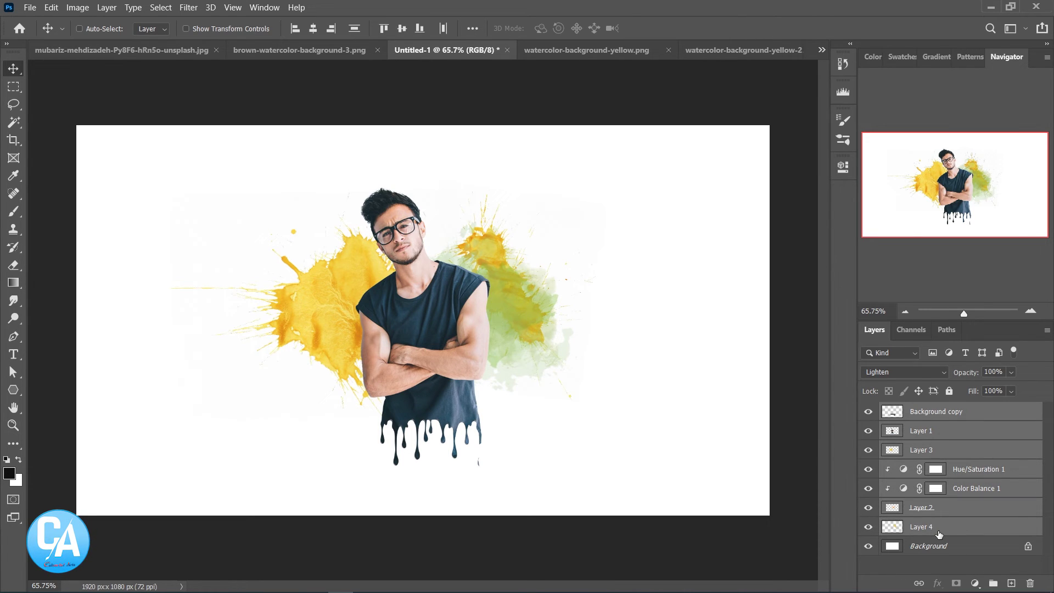
left_click_drag(939, 534, 995, 583)
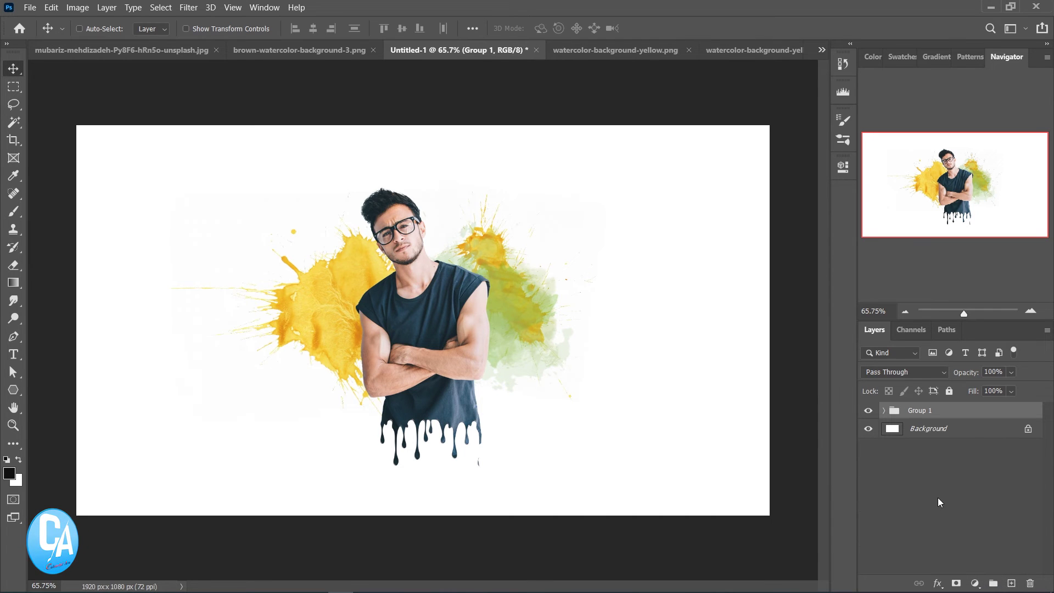
left_click(51, 7)
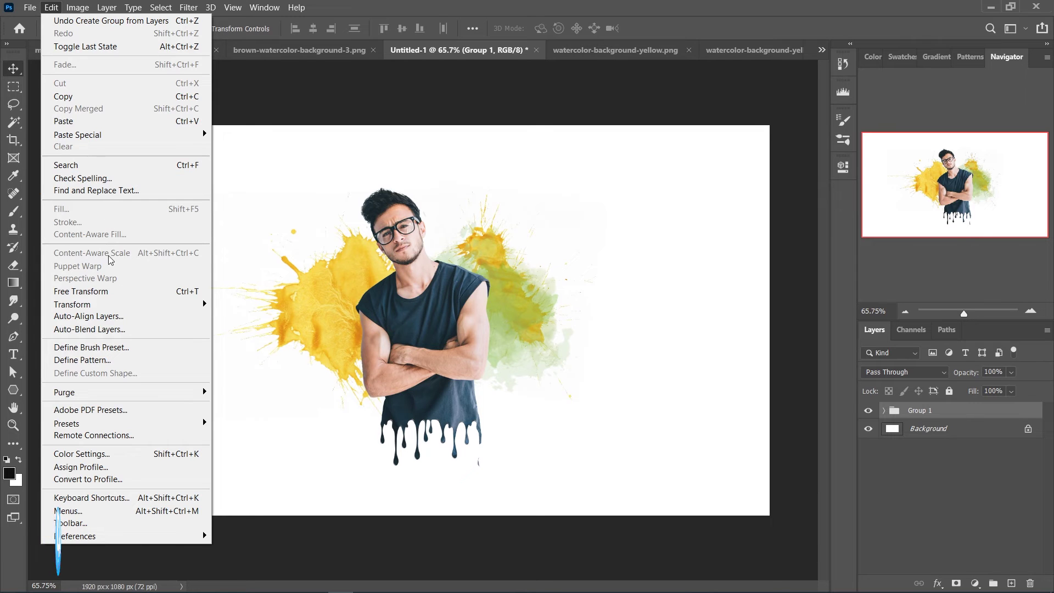
left_click(107, 291)
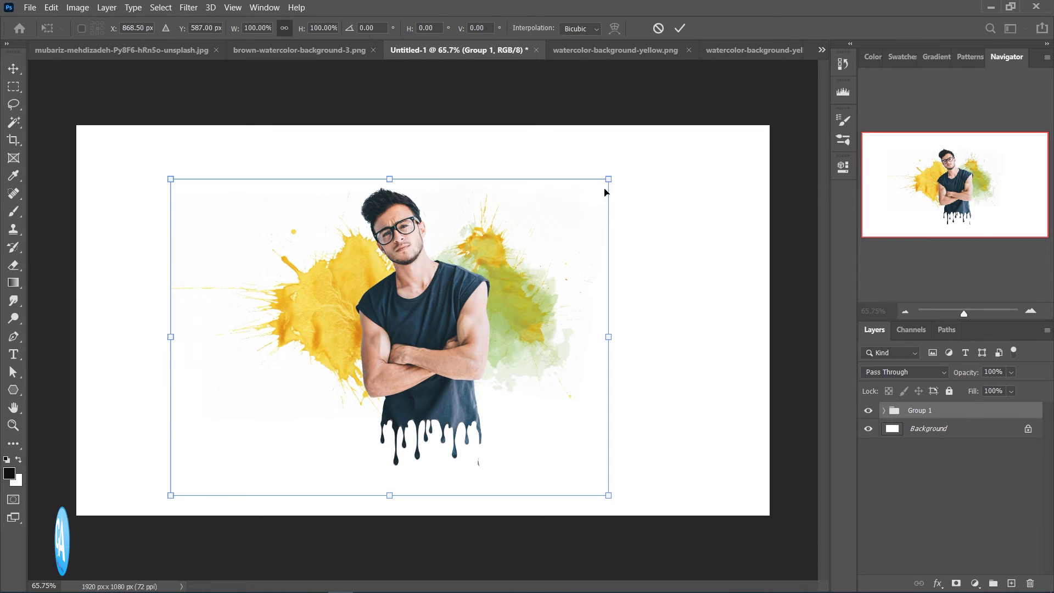
Scale the group to about 114.6% and nudge it down and right
left_click_drag(609, 179, 634, 159)
left_click_drag(579, 243, 586, 229)
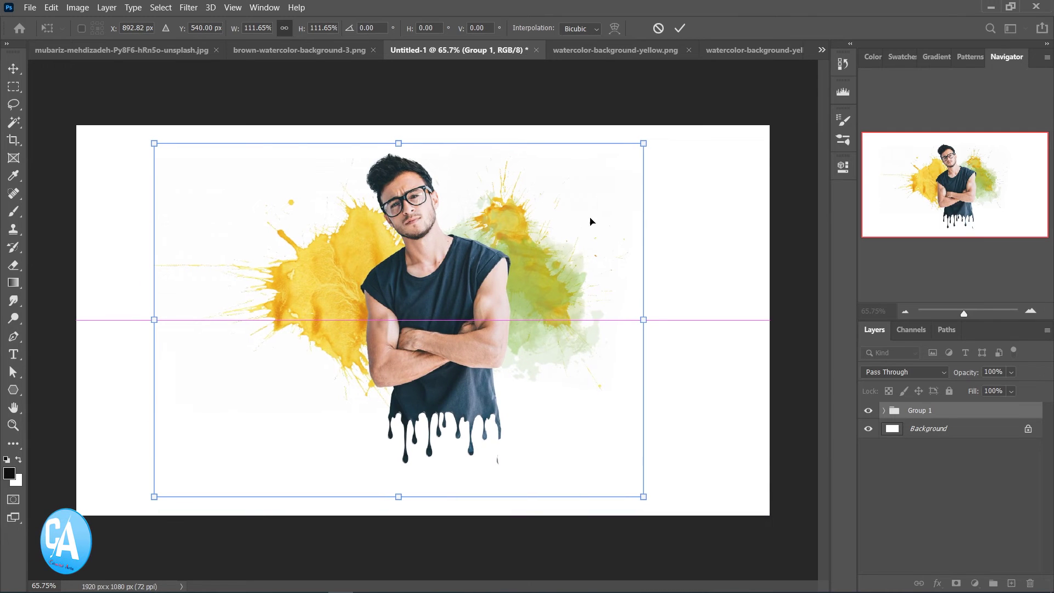
left_click_drag(643, 142, 650, 139)
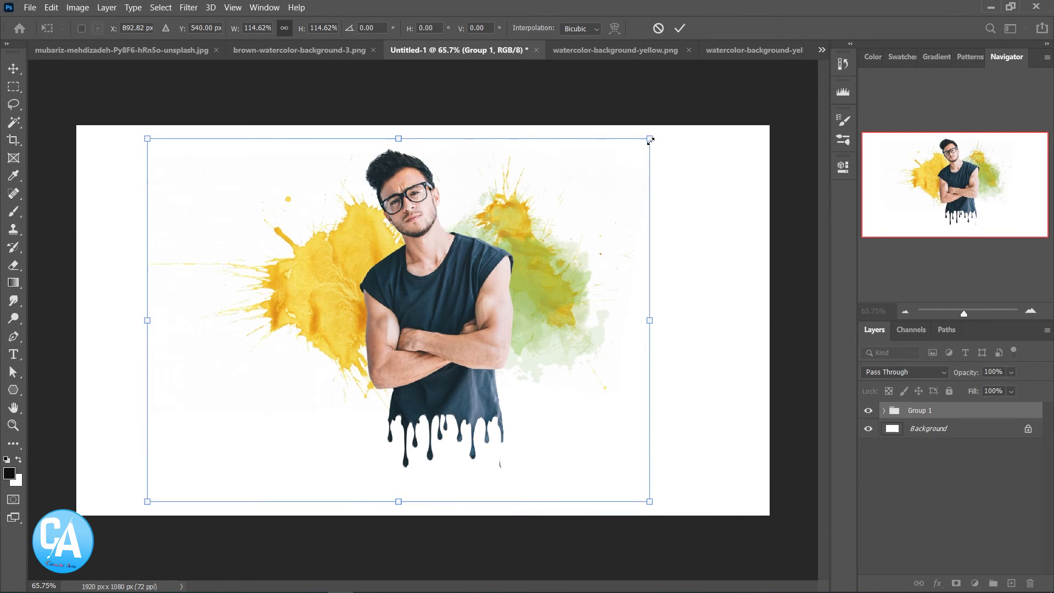
key("Return")
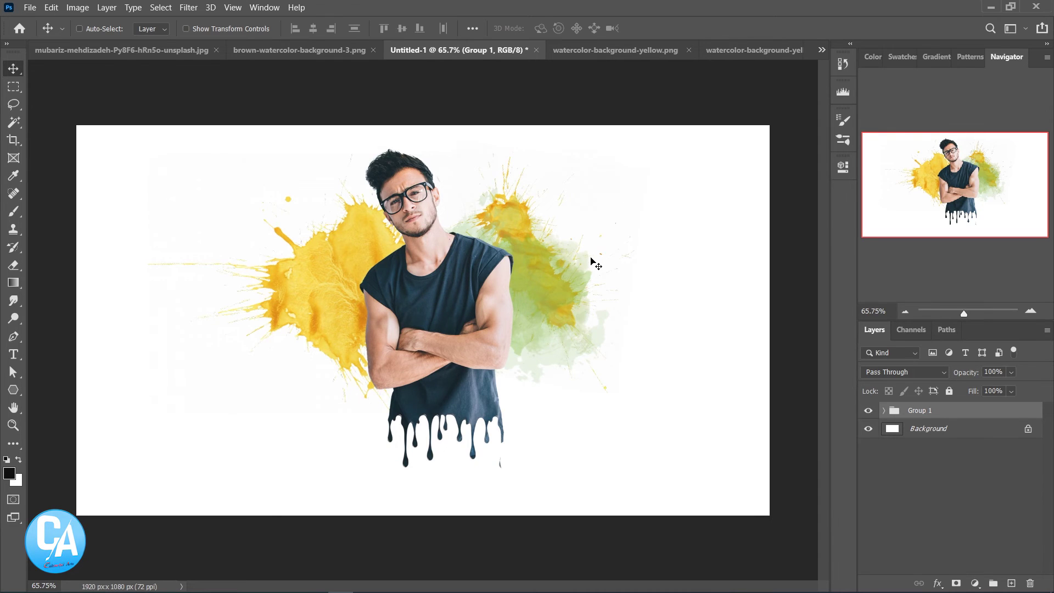
left_click_drag(516, 271, 517, 279)
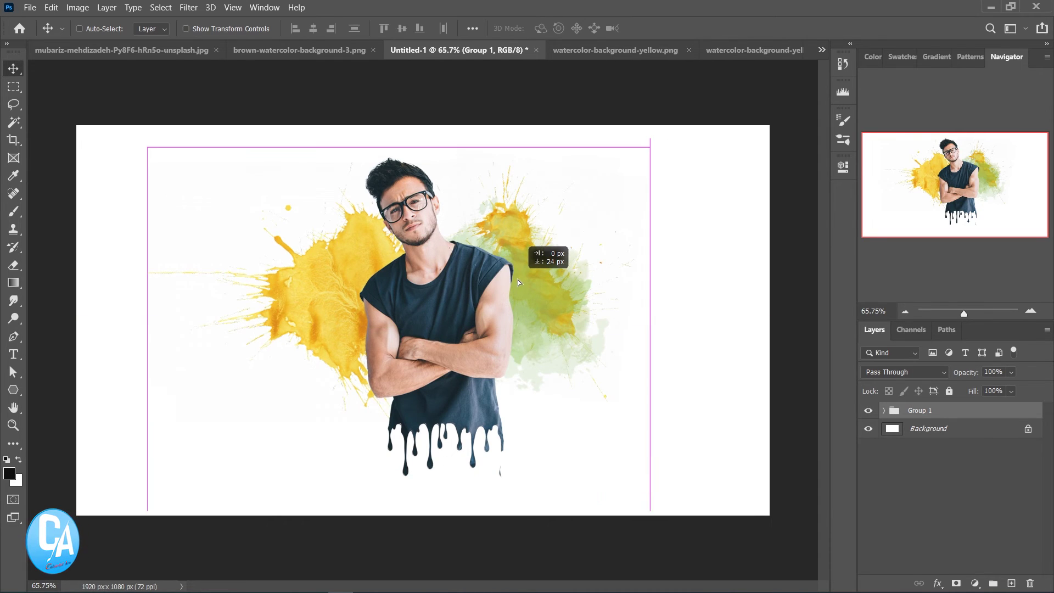
left_click_drag(516, 280, 525, 277)
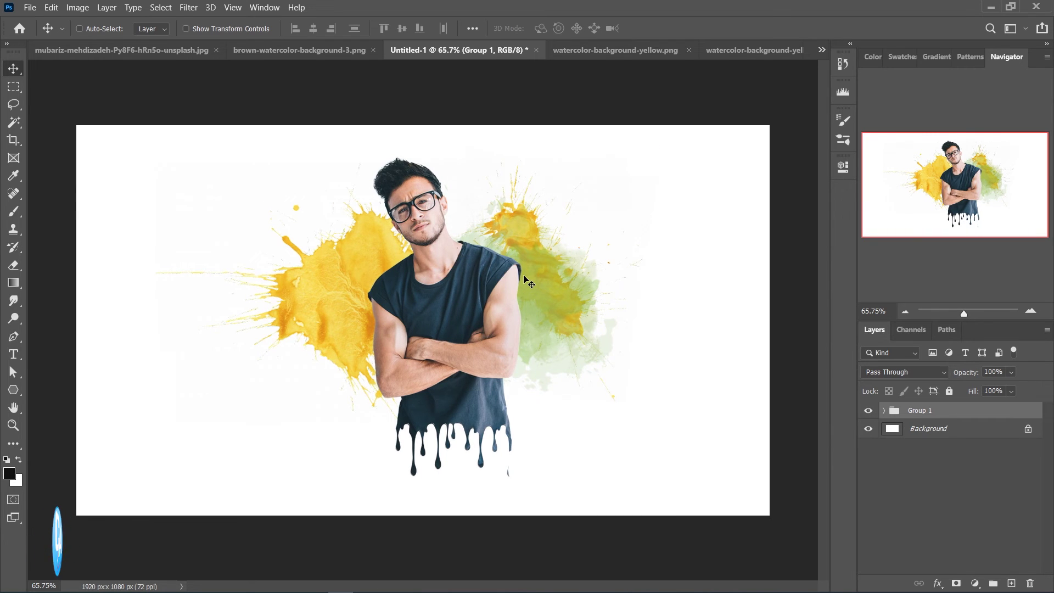
Open the marbled texture image, drop it into Untitled-1 as Layer 5, and set Linear Burn blending
left_click(29, 8)
left_click(46, 33)
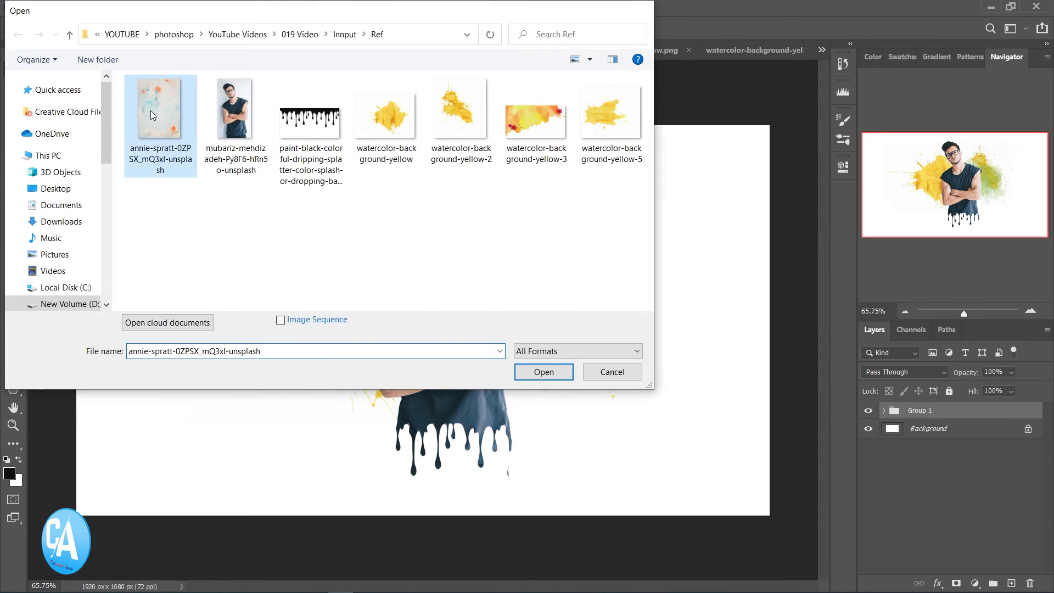
double_click(150, 111)
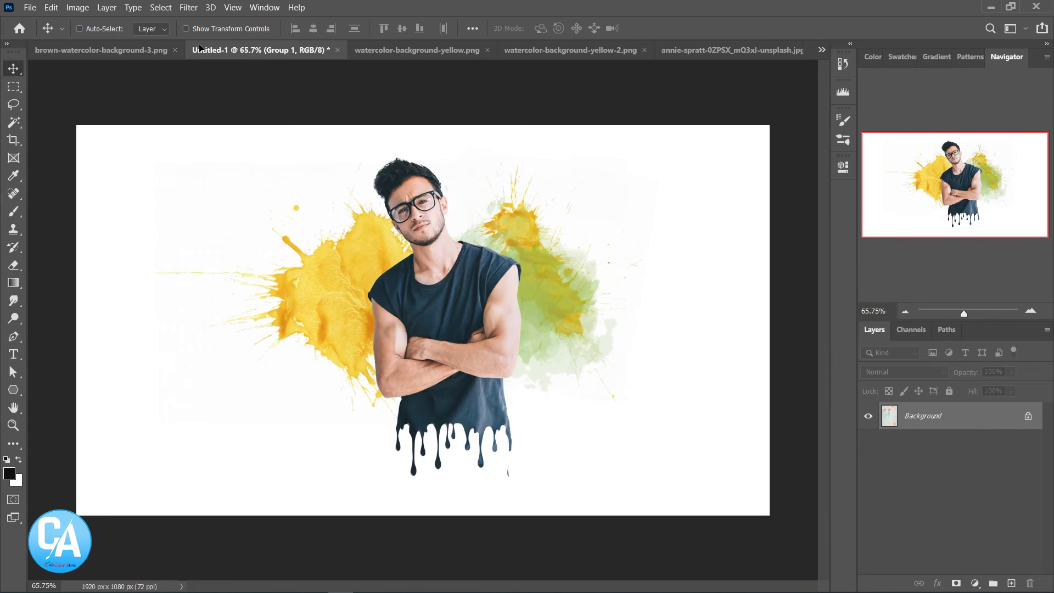
left_click_drag(431, 272, 396, 217)
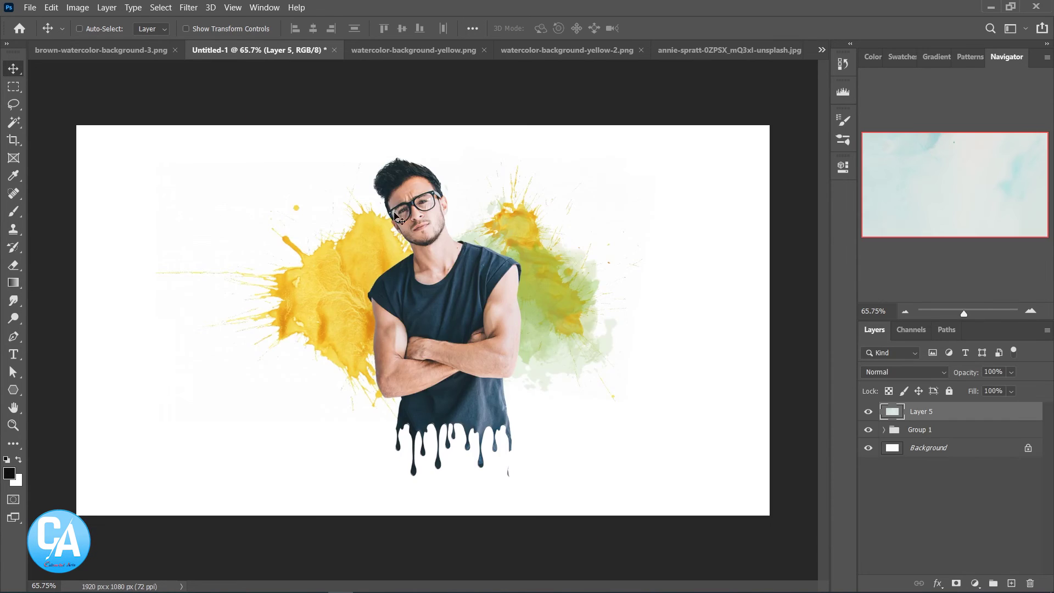
left_click(894, 372)
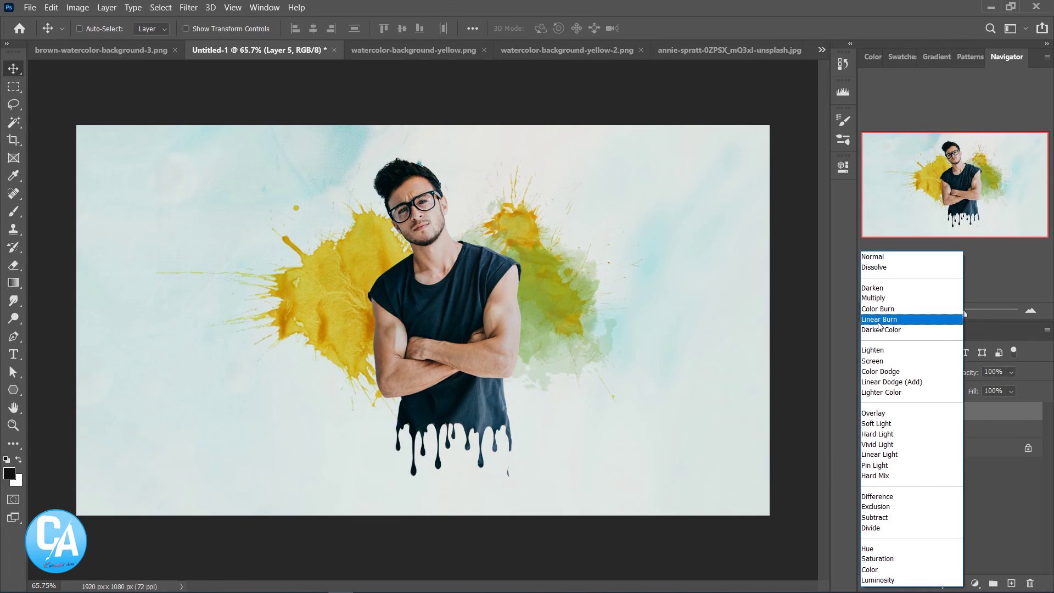
left_click(879, 320)
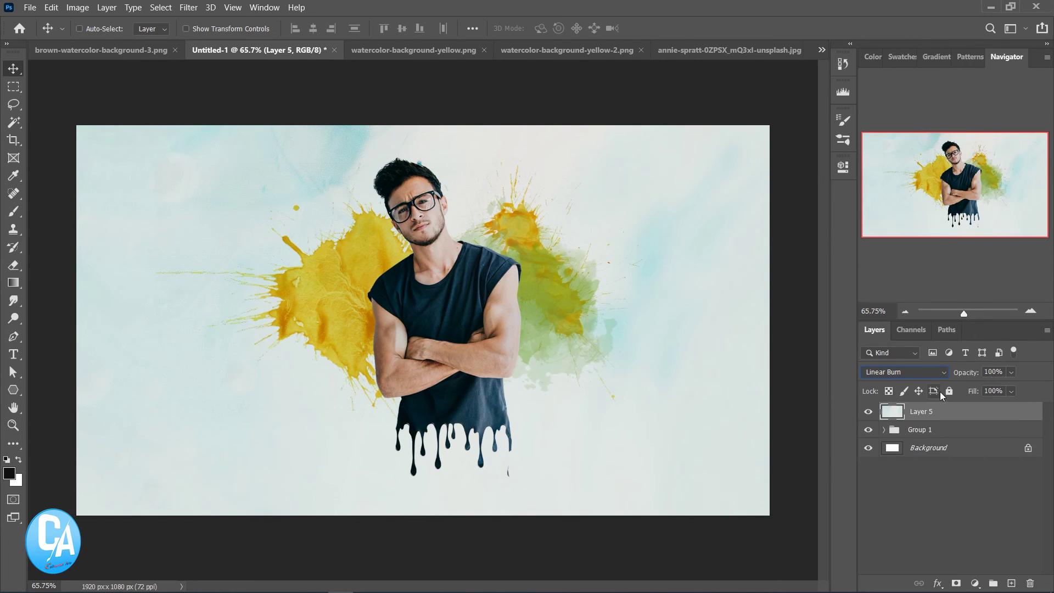
Shrink the texture layer to roughly 79% or less and shift it right
key("ctrl+t")
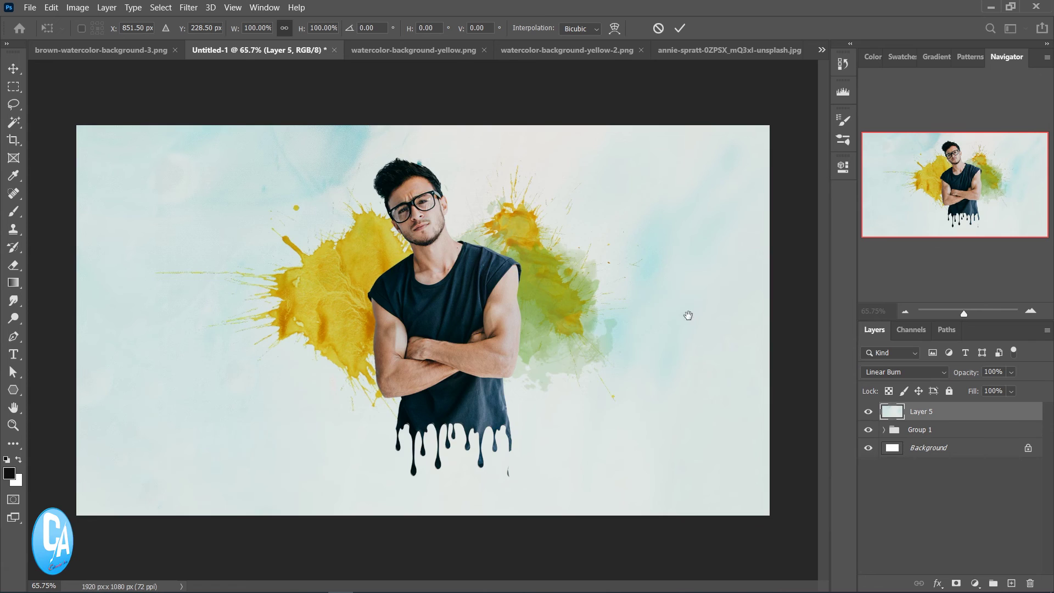
key("ctrl+0")
scroll(649, 359, "down", 3)
scroll(616, 328, "down", 2)
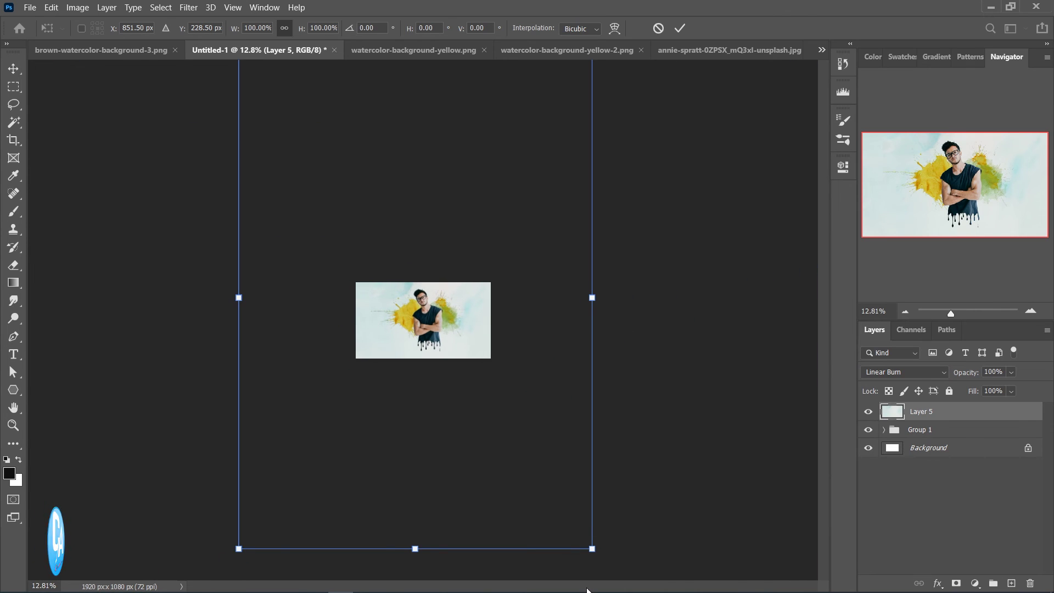
left_click_drag(593, 542, 519, 444)
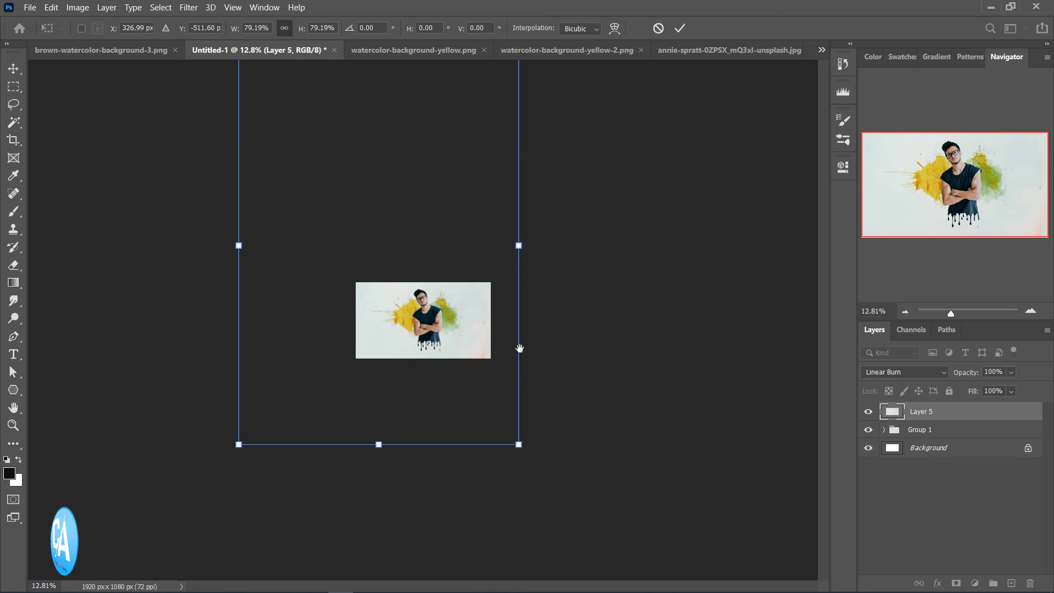
left_click_drag(521, 442, 483, 407)
left_click_drag(455, 316, 472, 318)
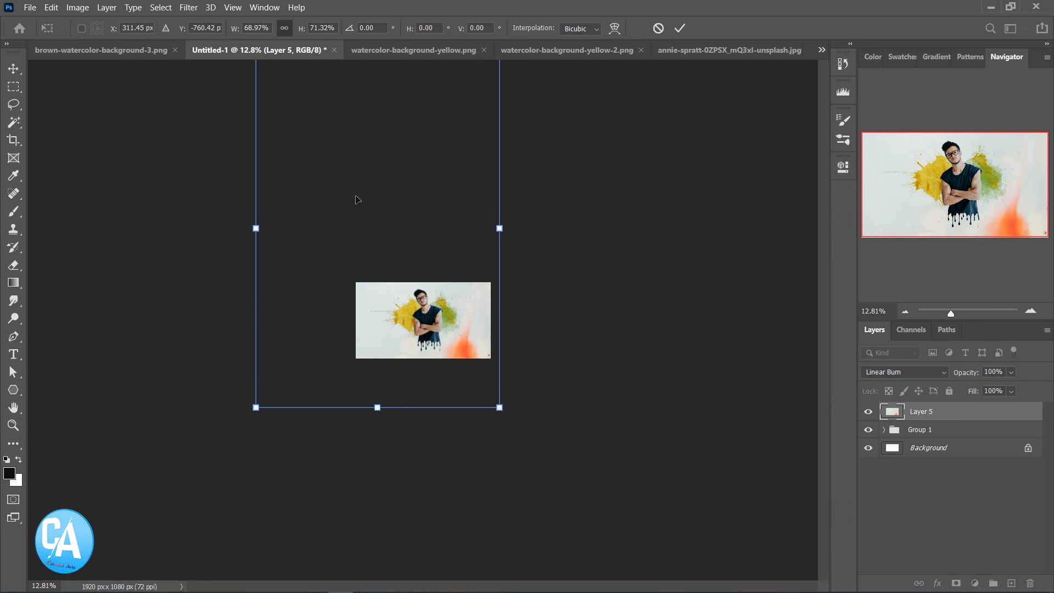
Resize the texture to about 56.60% by 34.68% and commit it across the canvas
mouse_move(341, 122)
left_mouse_down()
mouse_move(358, 202)
mouse_move(350, 197)
left_mouse_up()
left_click_drag(271, 132, 313, 230)
left_click_drag(477, 325, 525, 334)
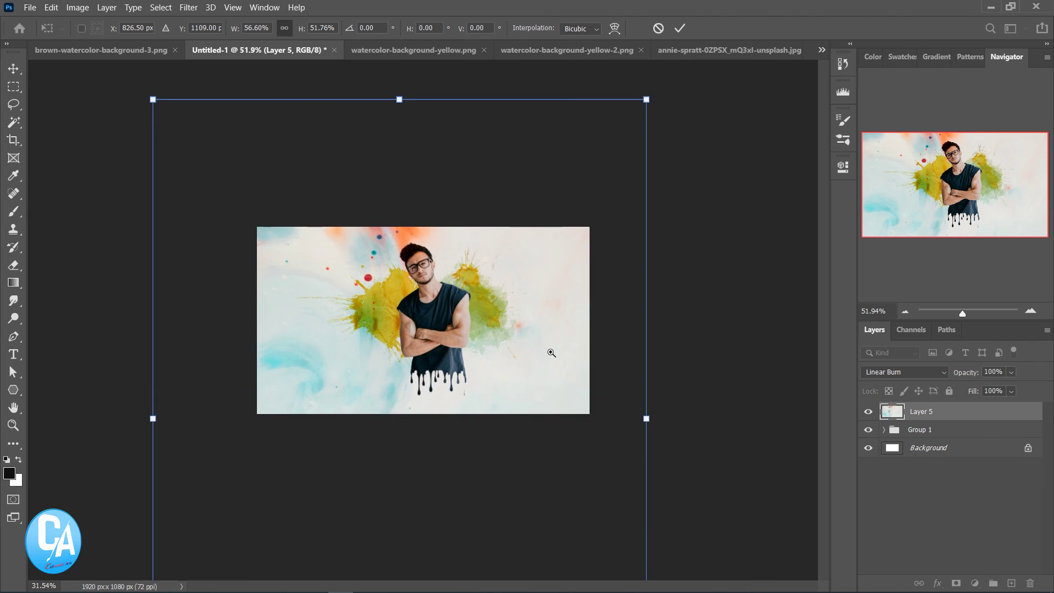
left_click_drag(409, 535, 415, 426)
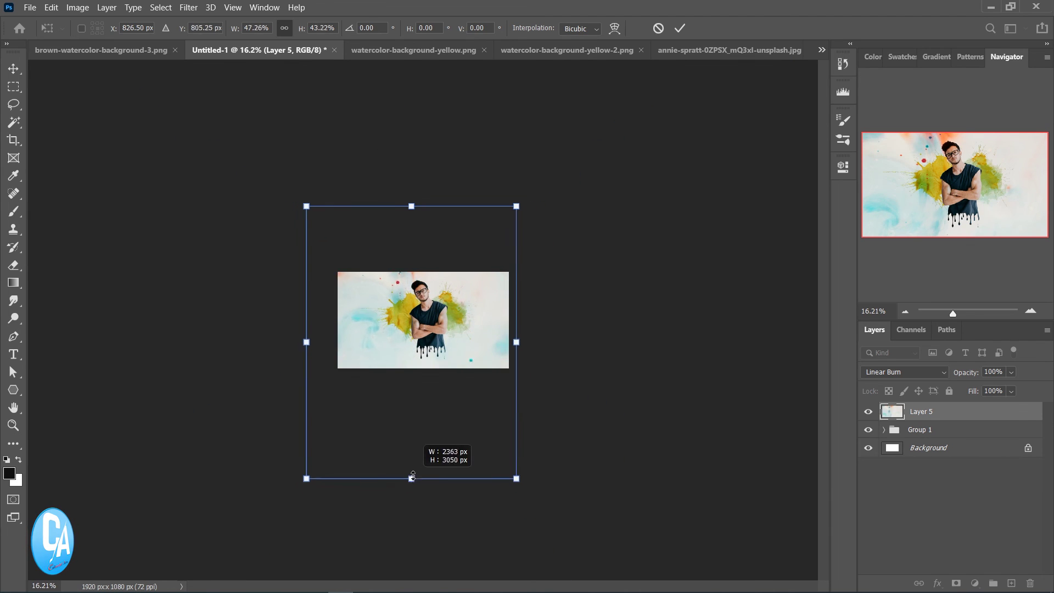
left_click_drag(447, 320, 447, 335)
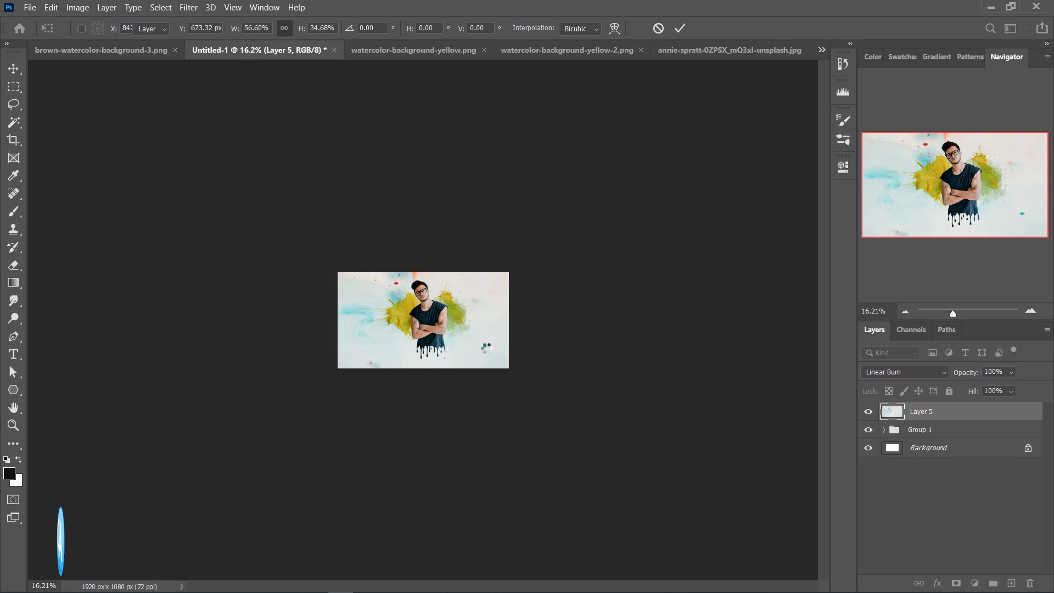
key("ctrl+0")
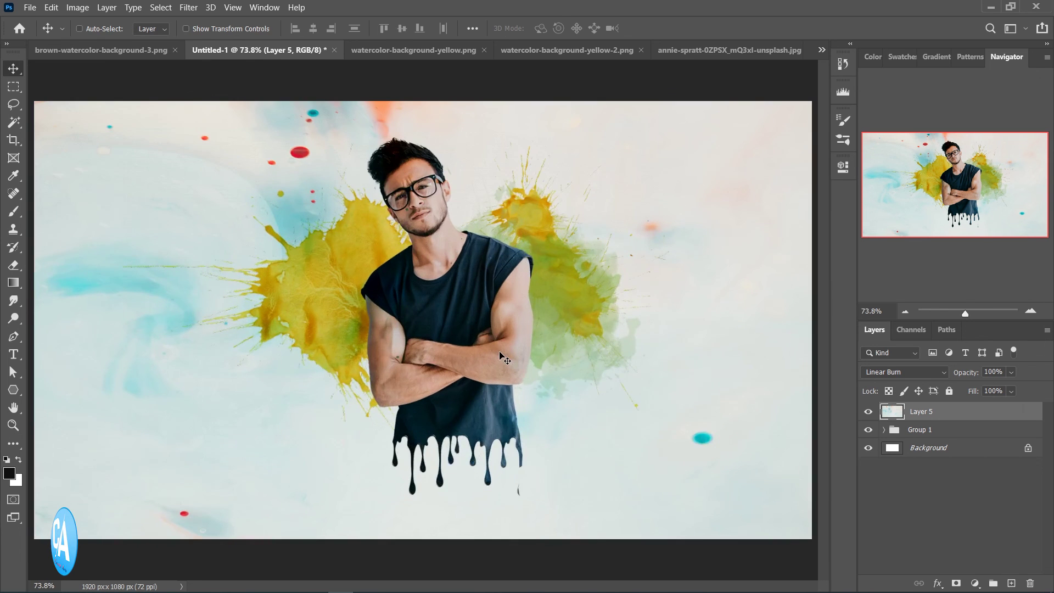
Lower Layer 5's opacity to 35% and fit the whole image on screen
left_click_drag(960, 379, 924, 387)
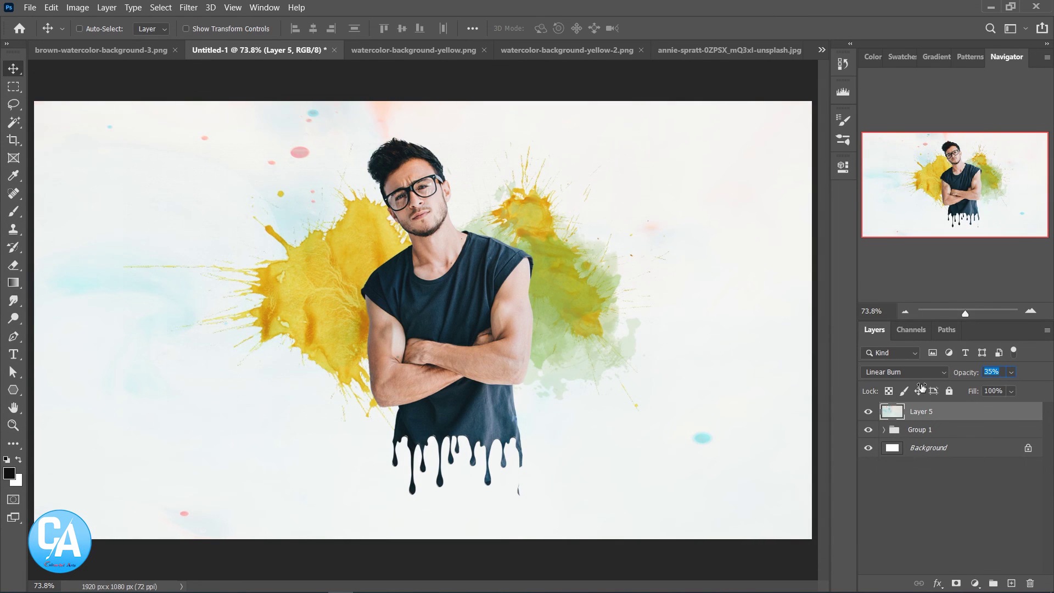
key("ctrl+space")
left_click_drag(619, 350, 603, 339)
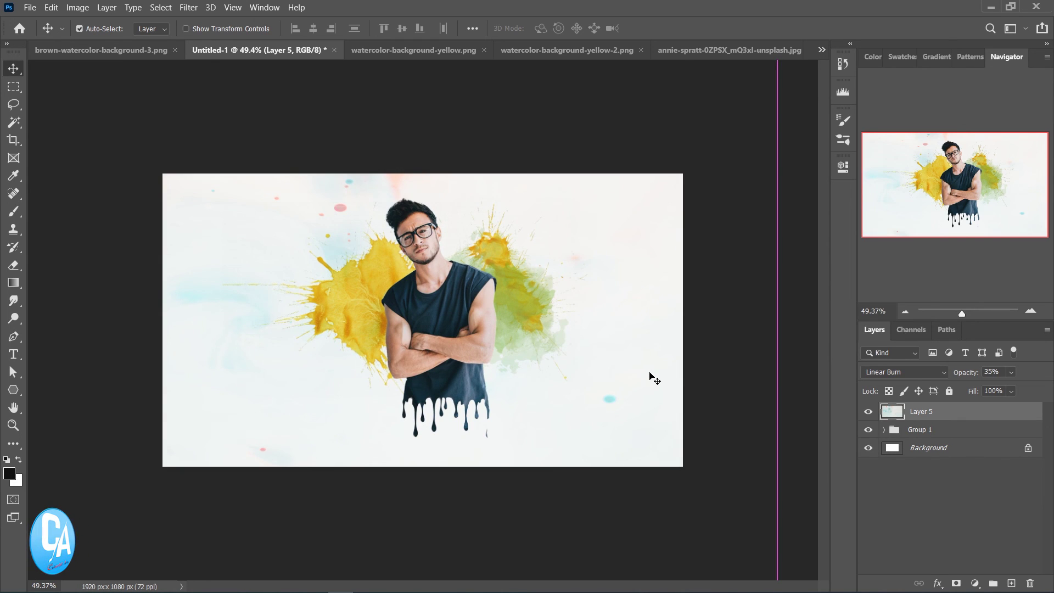
key("ctrl+0")
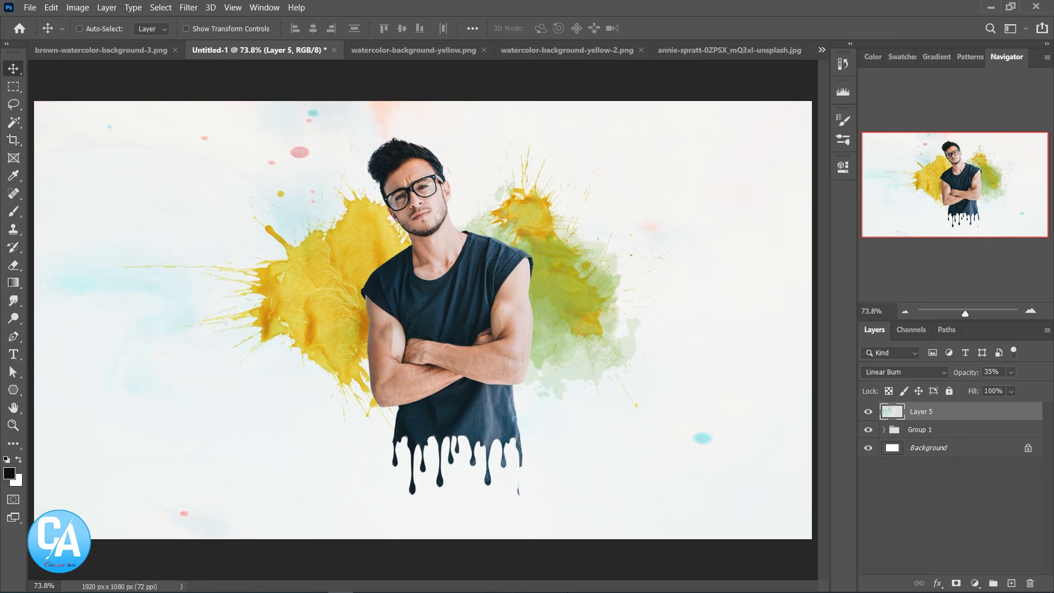